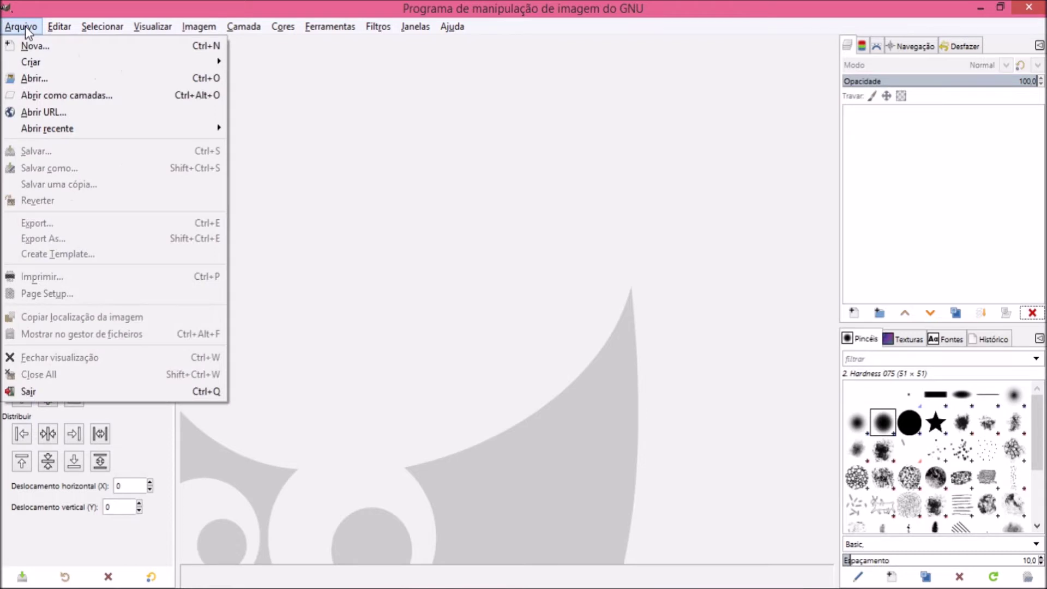
# Step: Create a new 1080 × 1080 px RGB image at 300 pixels/in, filled with the background colour (Cor de fundo)
pyautogui.click(50, 48)
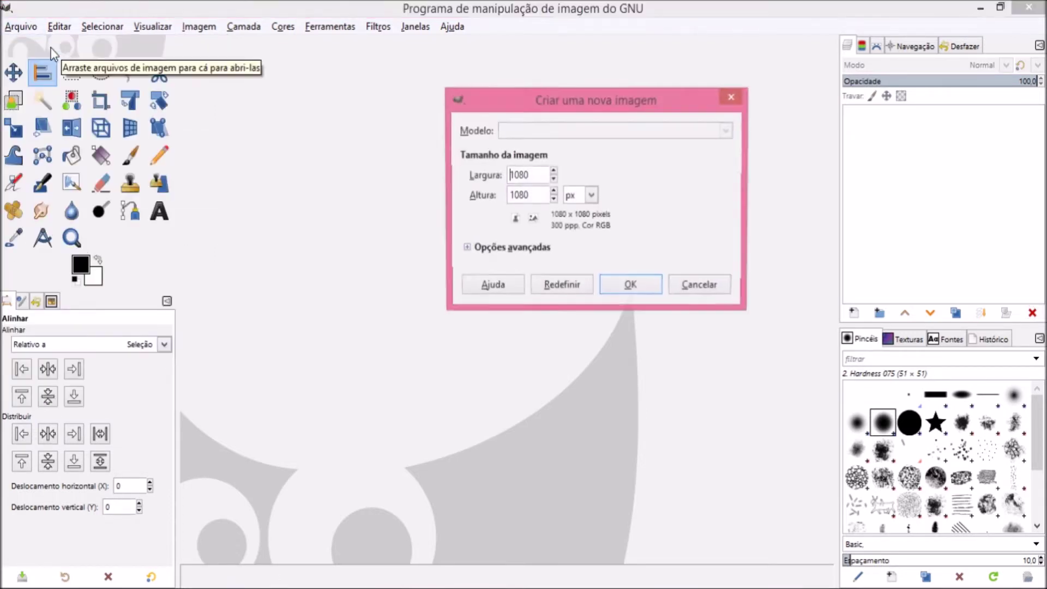
pyautogui.click(465, 249)
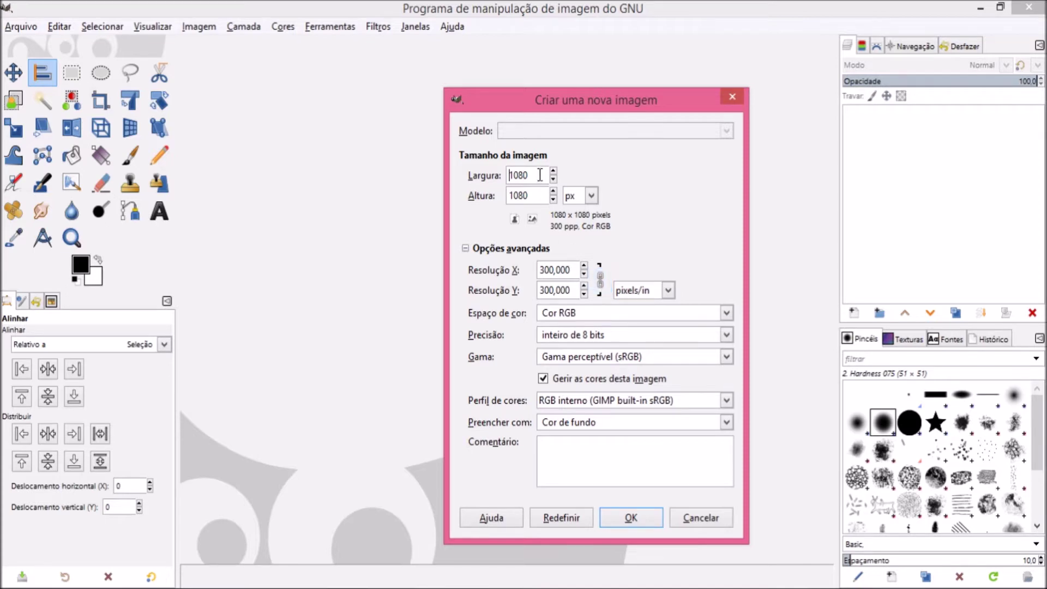
pyautogui.click(601, 282)
pyautogui.click(533, 178)
pyautogui.click(539, 196)
pyautogui.click(726, 423)
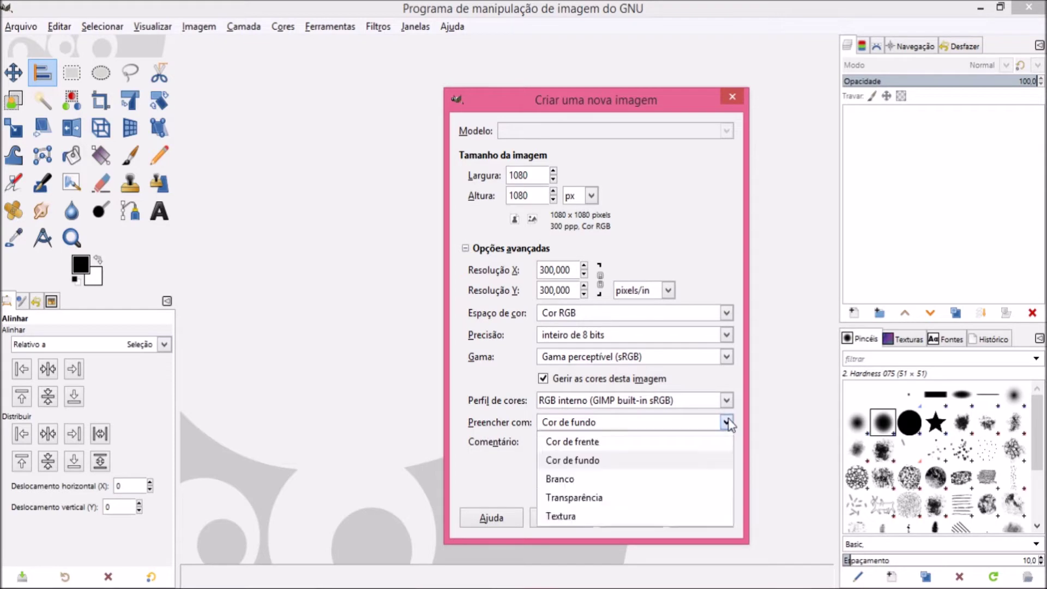
pyautogui.click(588, 463)
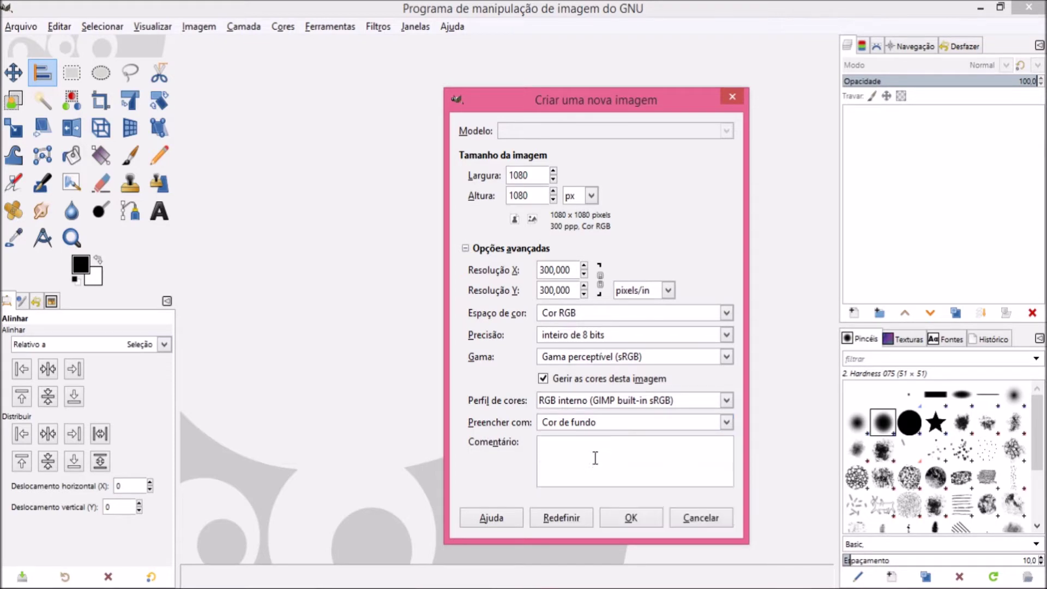
pyautogui.click(628, 518)
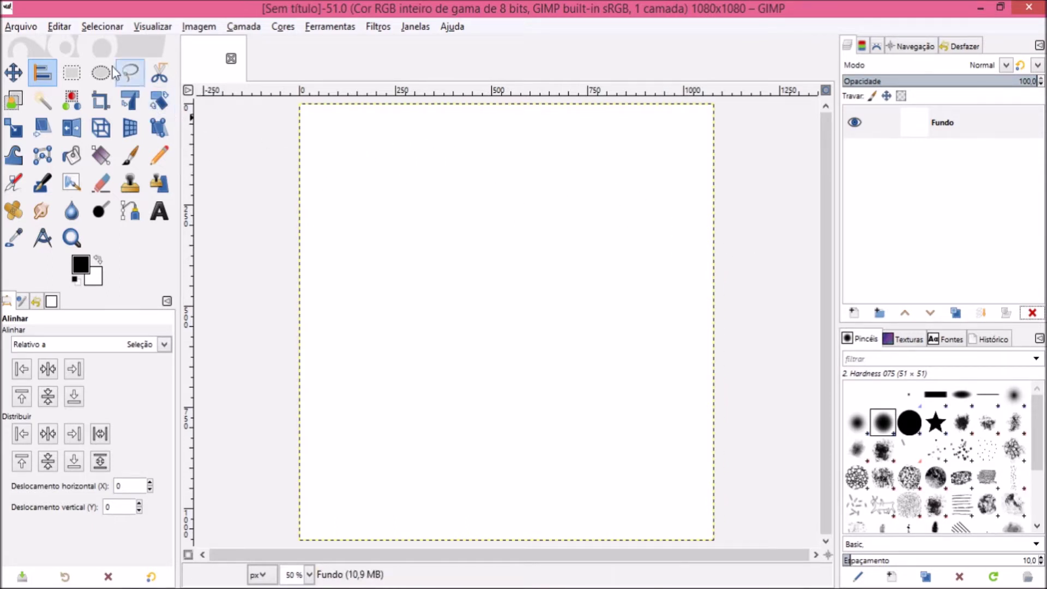
# Step: Open folha-de-outono-gradiente_1161-256.jpg as a layer and move it towards the canvas's upper right
pyautogui.click(31, 31)
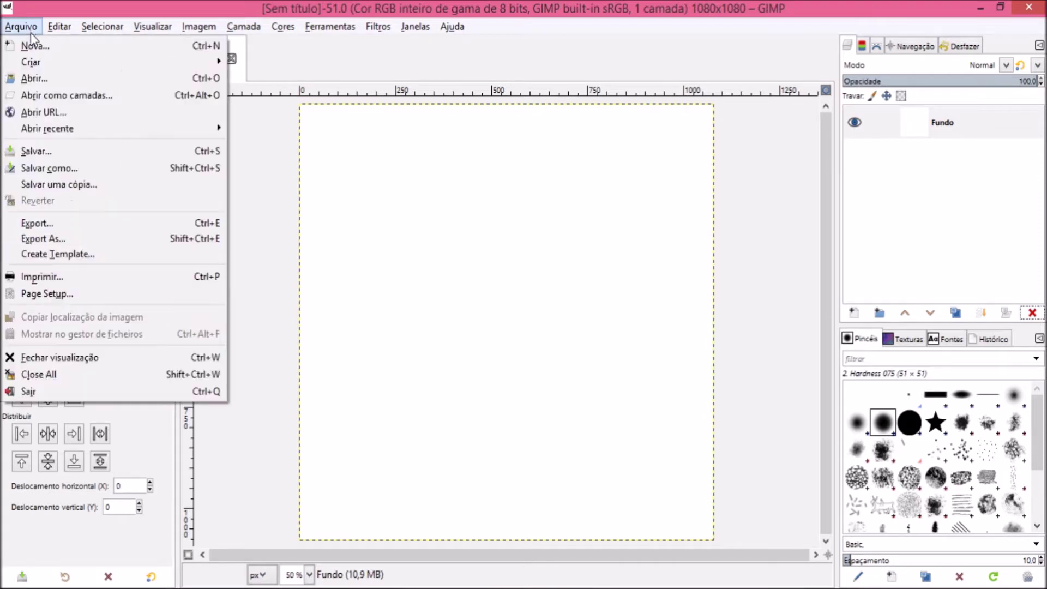
pyautogui.click(79, 101)
pyautogui.click(174, 90)
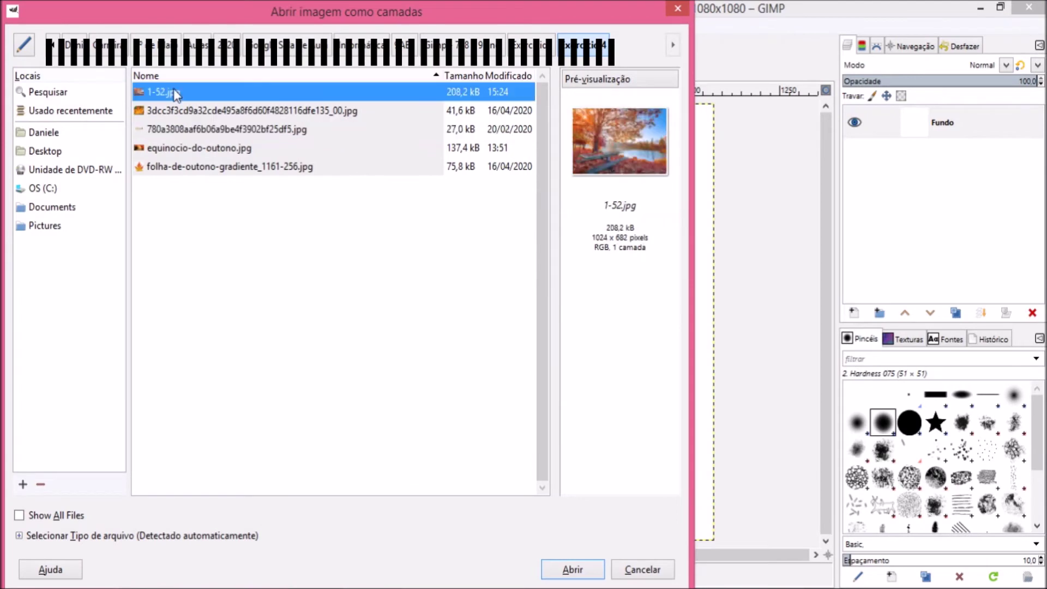
pyautogui.click(204, 164)
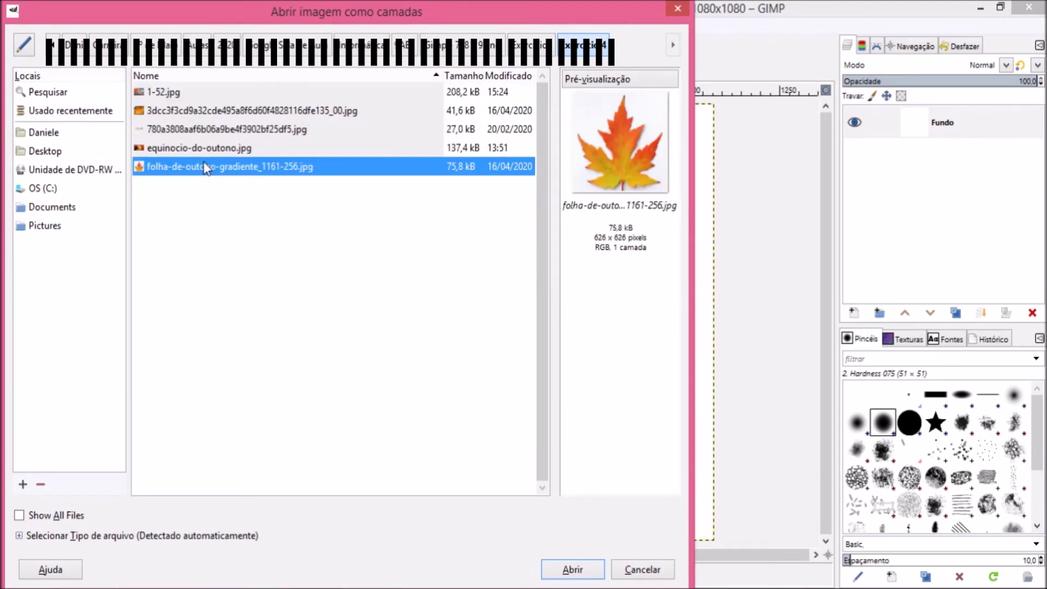
pyautogui.click(574, 568)
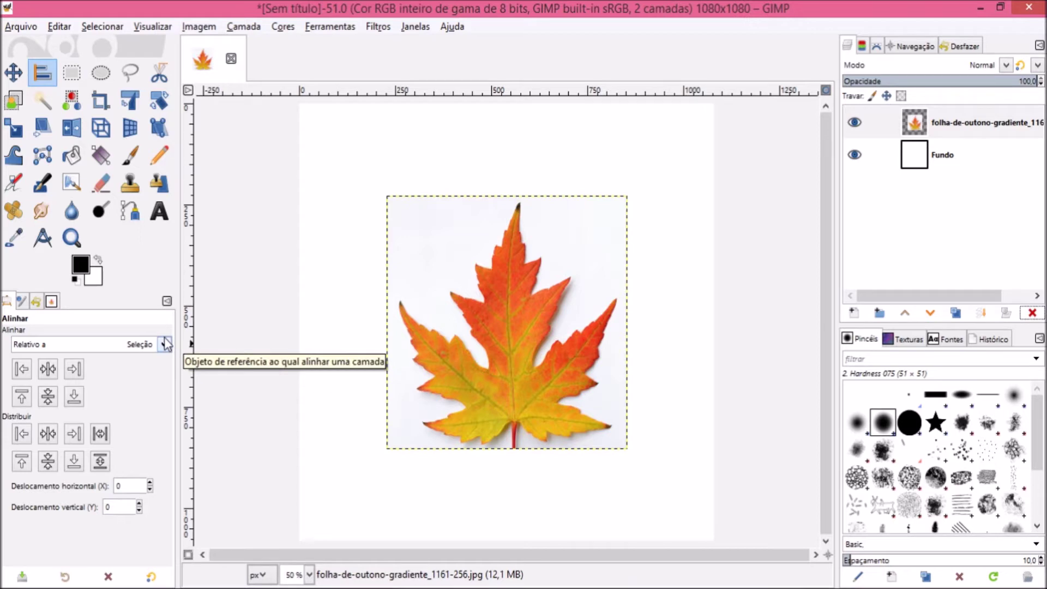
pyautogui.click(18, 76)
pyautogui.moveTo(500, 305); pyautogui.dragTo(576, 242)
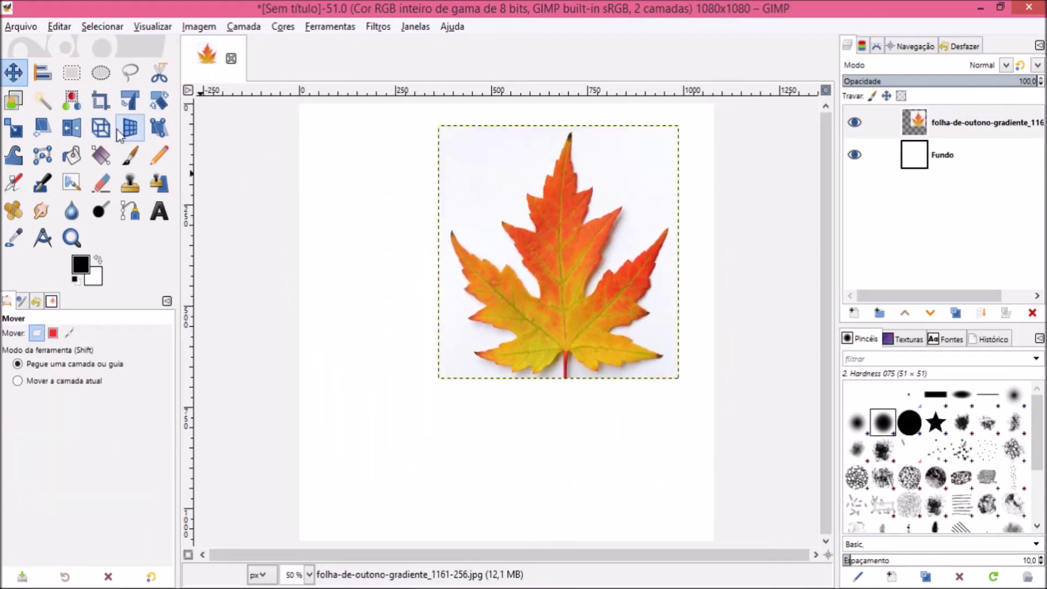
# Step: Set up the Align tool relative to Seleção and pick the leaf layer as the item to align
pyautogui.click(46, 75)
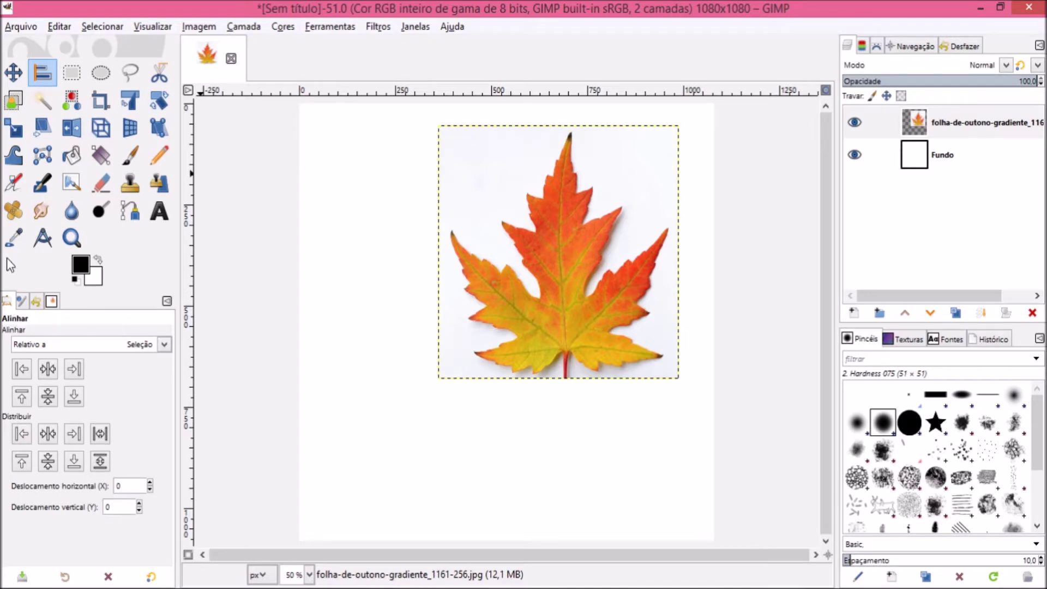
pyautogui.click(14, 72)
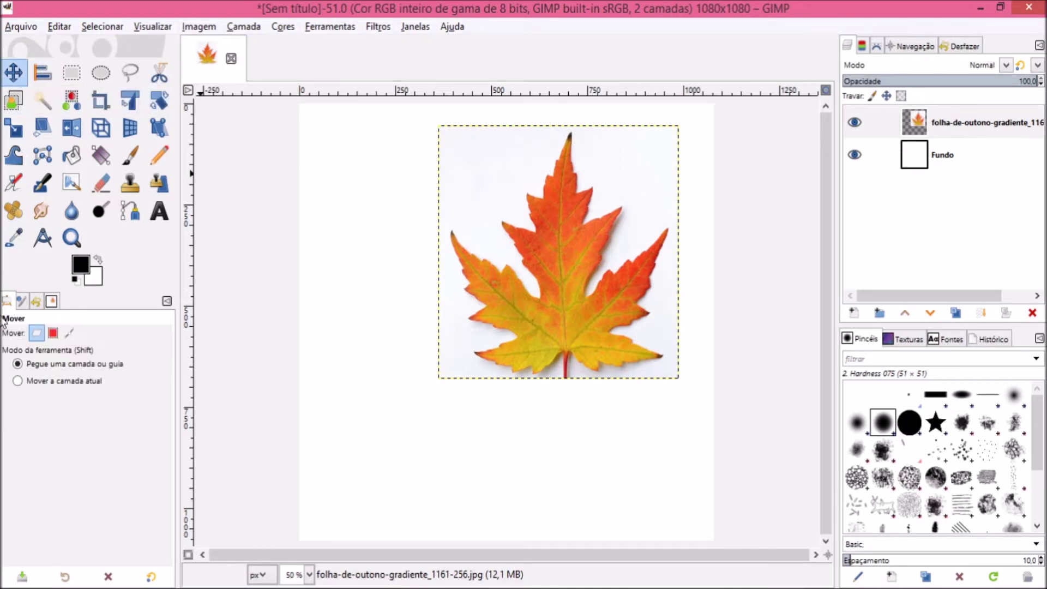
pyautogui.click(45, 77)
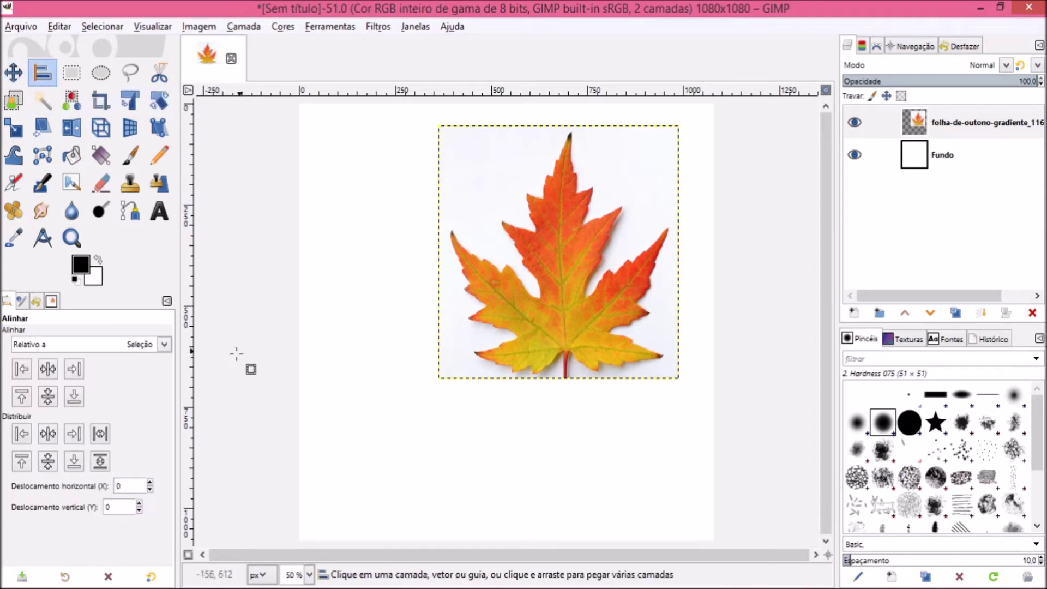
pyautogui.click(164, 344)
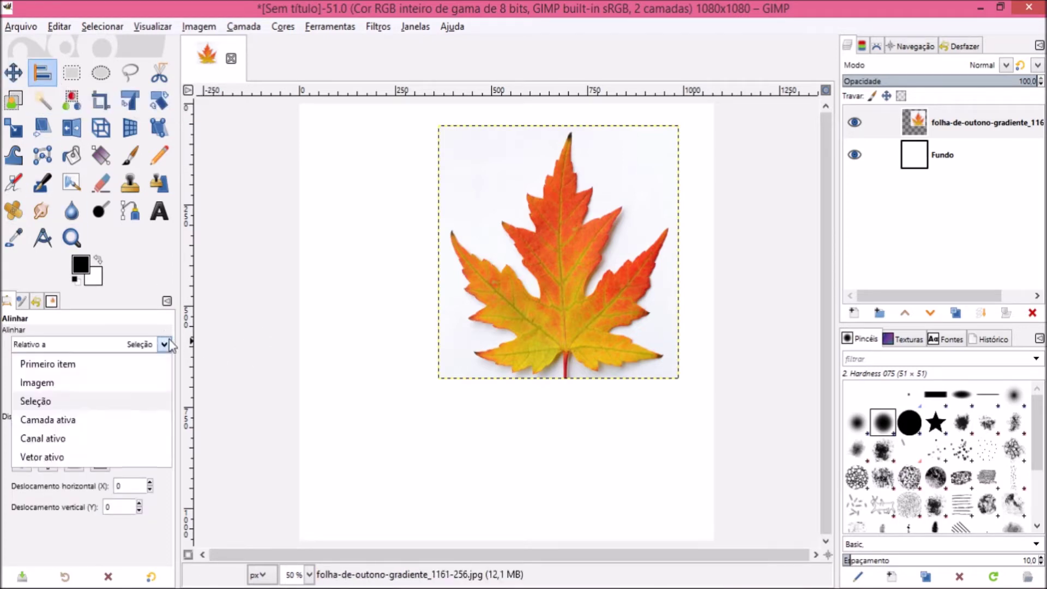
pyautogui.click(53, 400)
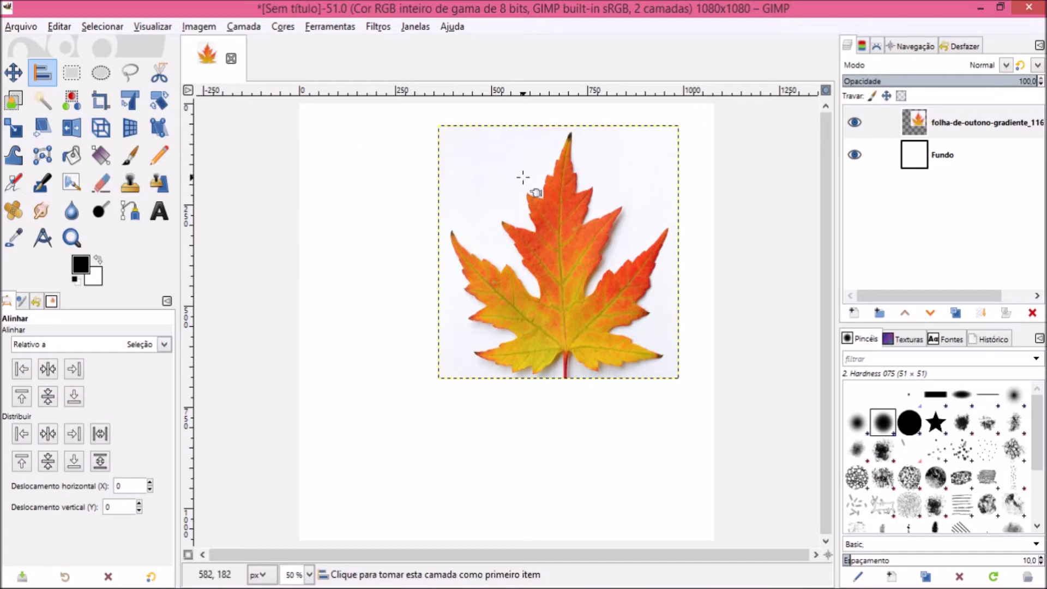
pyautogui.click(522, 220)
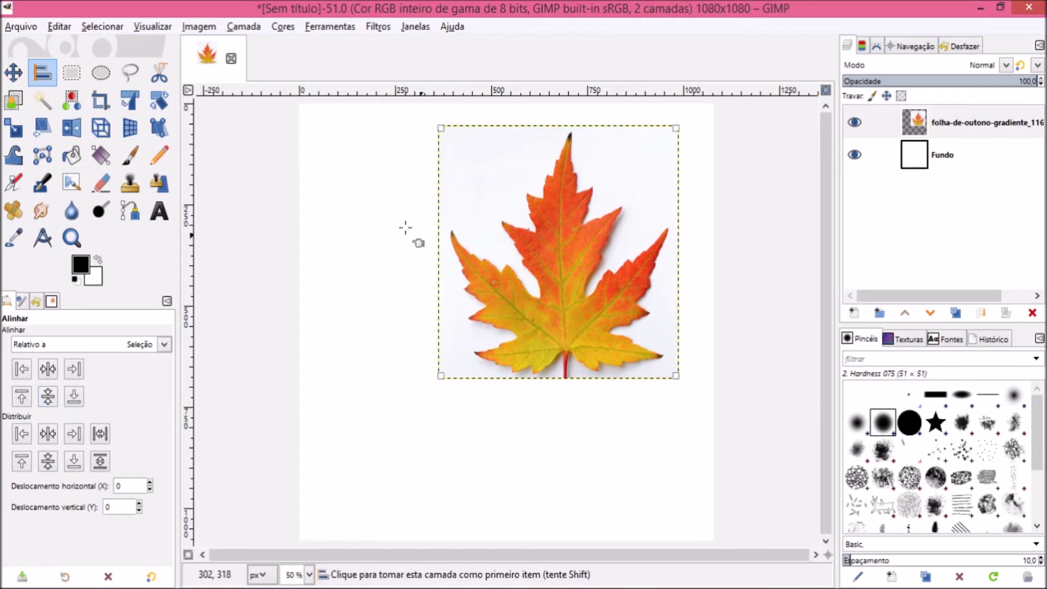
# Step: Try the horizontal alignments on the leaf layer: left edge, centre and right edge
pyautogui.click(22, 369)
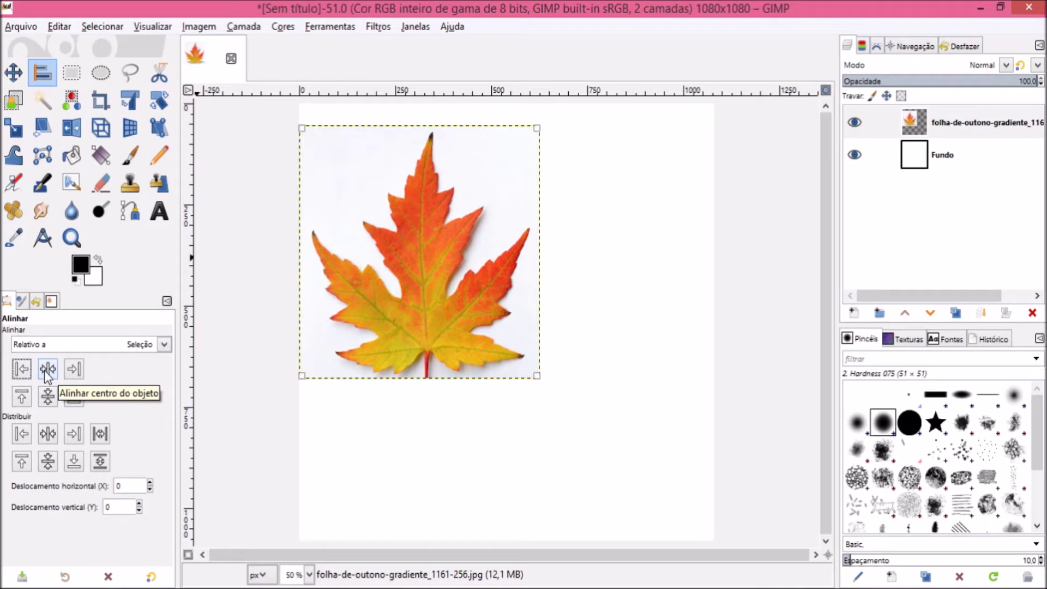
pyautogui.click(47, 369)
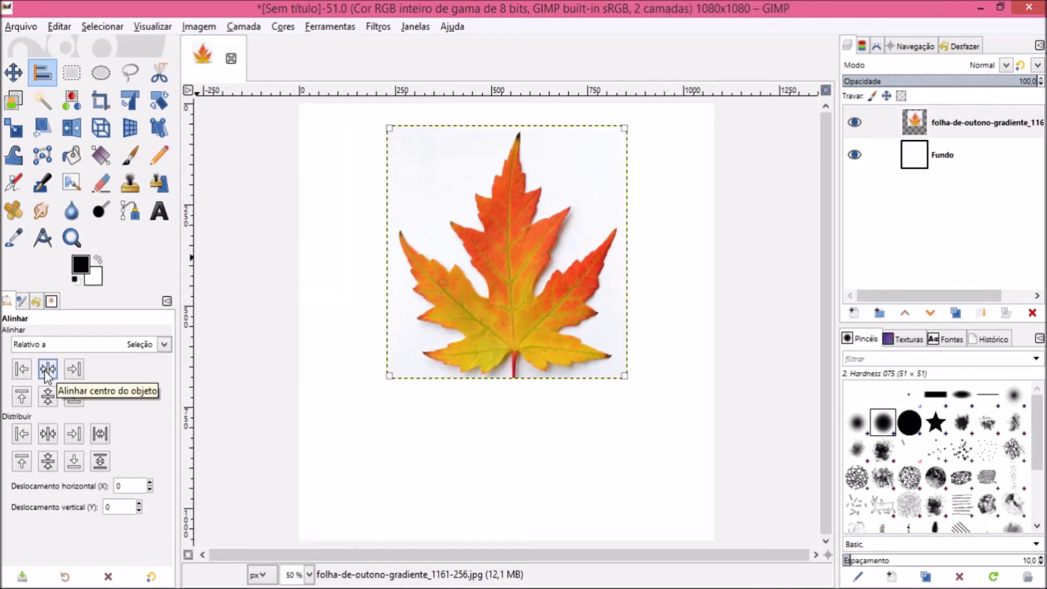
pyautogui.click(75, 370)
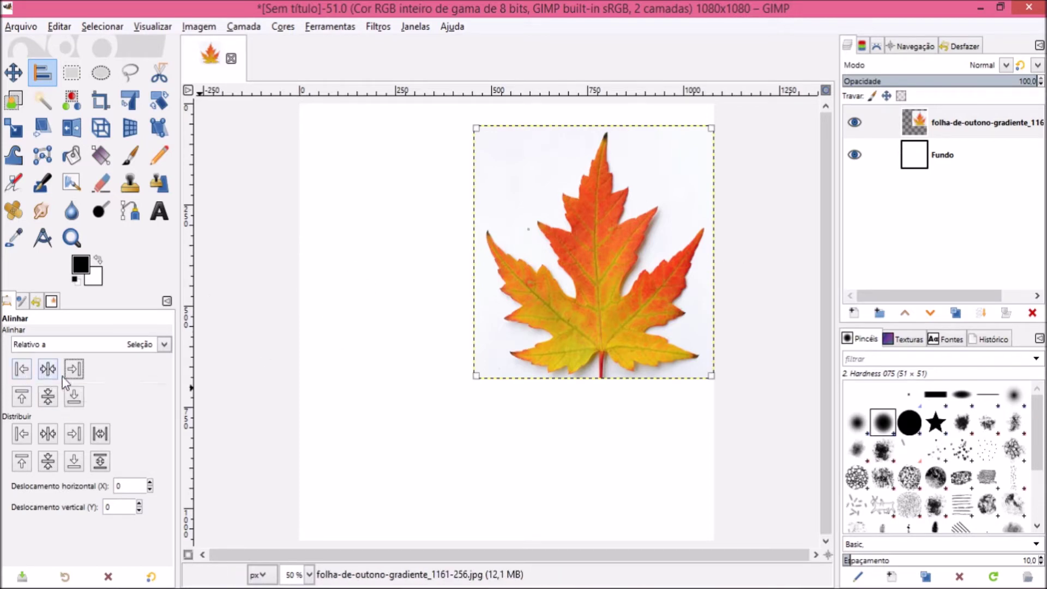
# Step: Try the vertical alignments on the leaf layer: top edge, middle and bottom edge
pyautogui.click(26, 403)
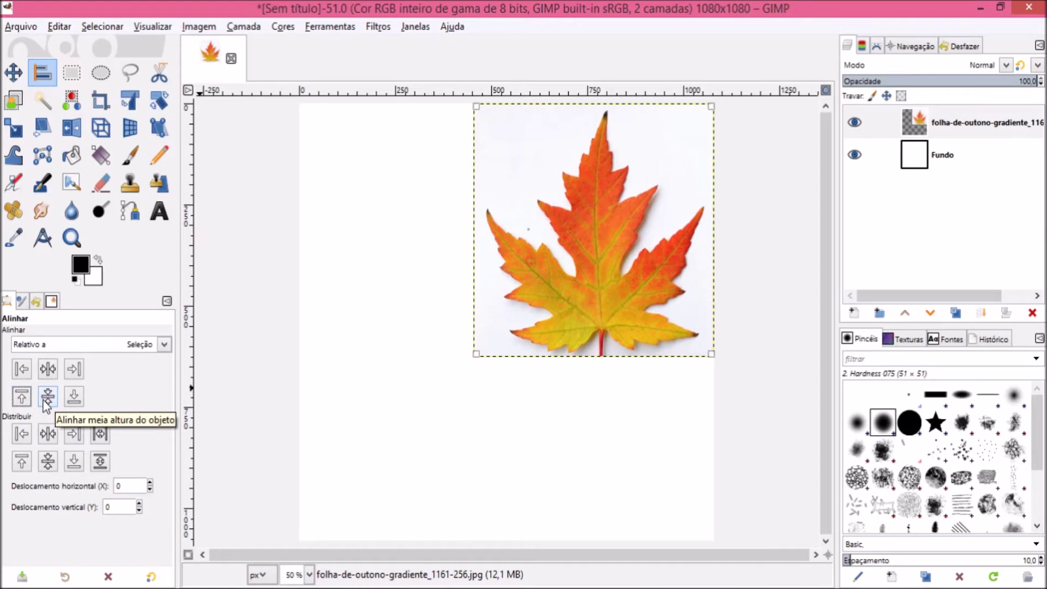
pyautogui.click(47, 402)
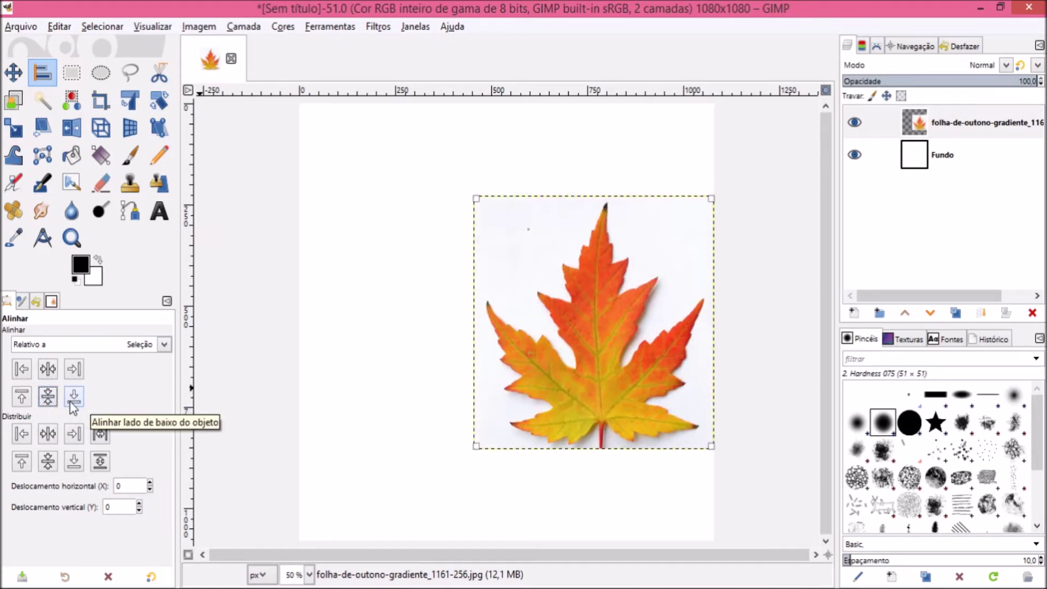
pyautogui.click(70, 401)
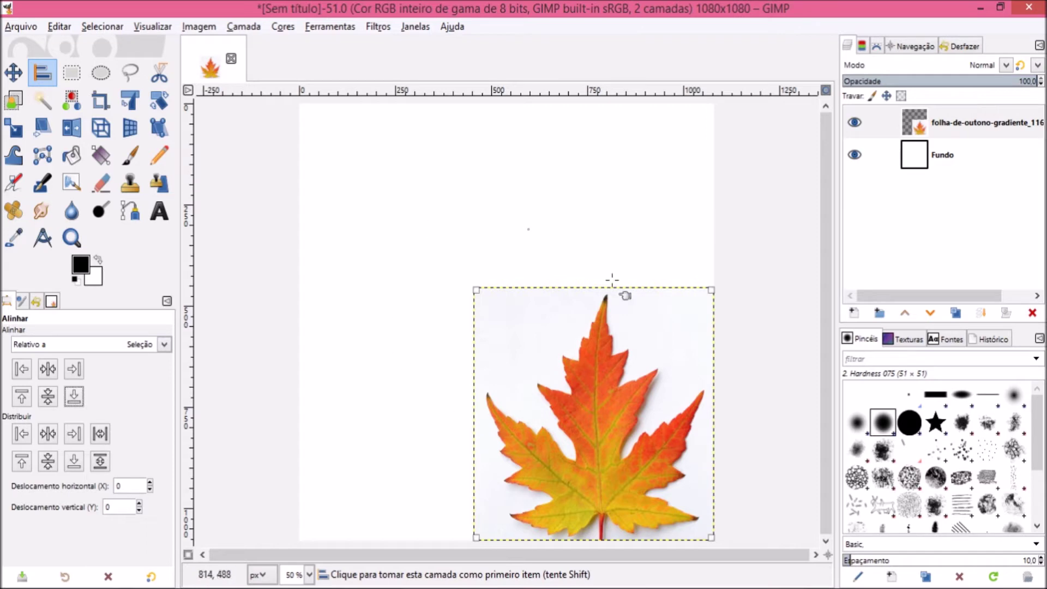
# Step: Centre the leaf layer horizontally and vertically on the canvas
pyautogui.click(48, 370)
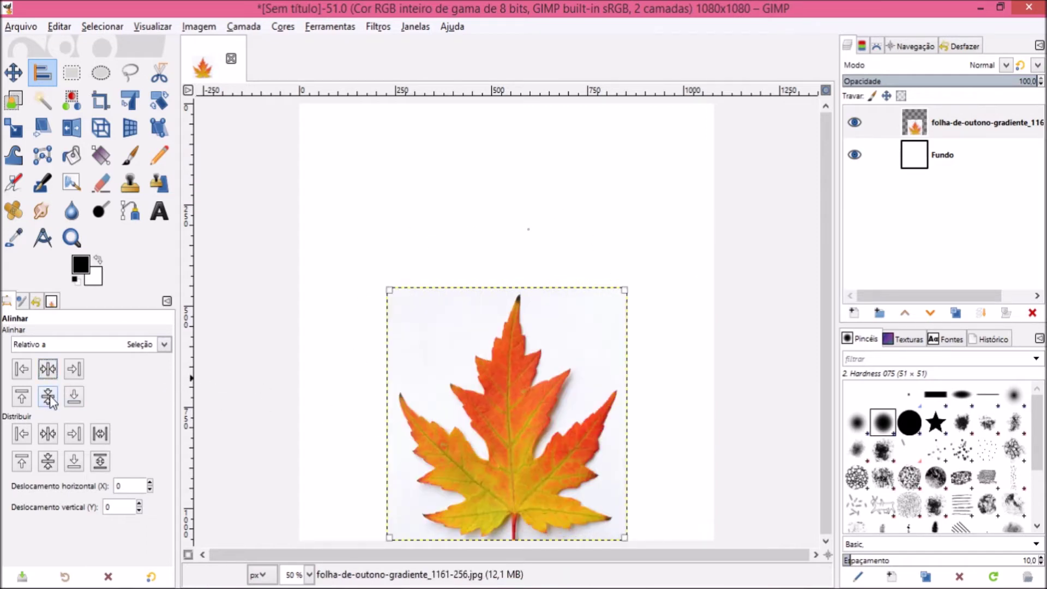
pyautogui.click(50, 400)
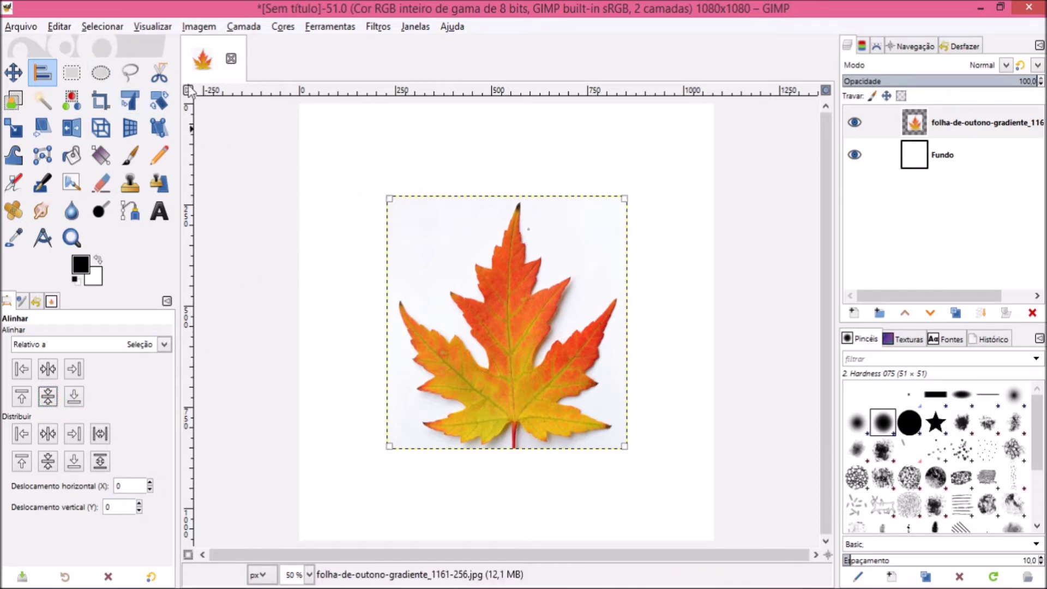
# Step: Open 780a3808aaf6b06a9be4f3902bf25df5.jpg as a layer and move it towards the canvas's upper left
pyautogui.click(22, 28)
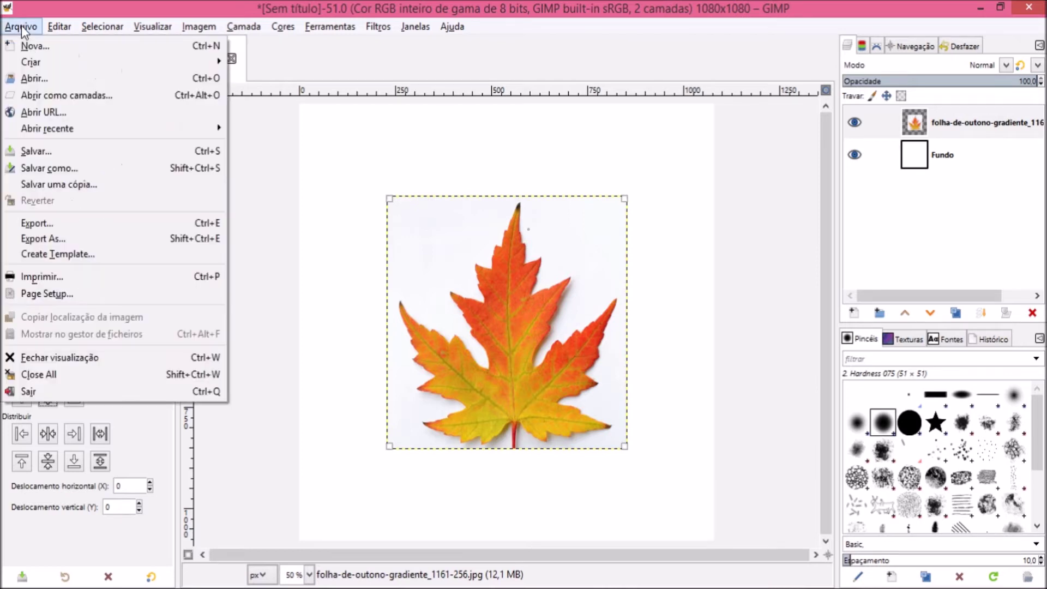
pyautogui.click(54, 95)
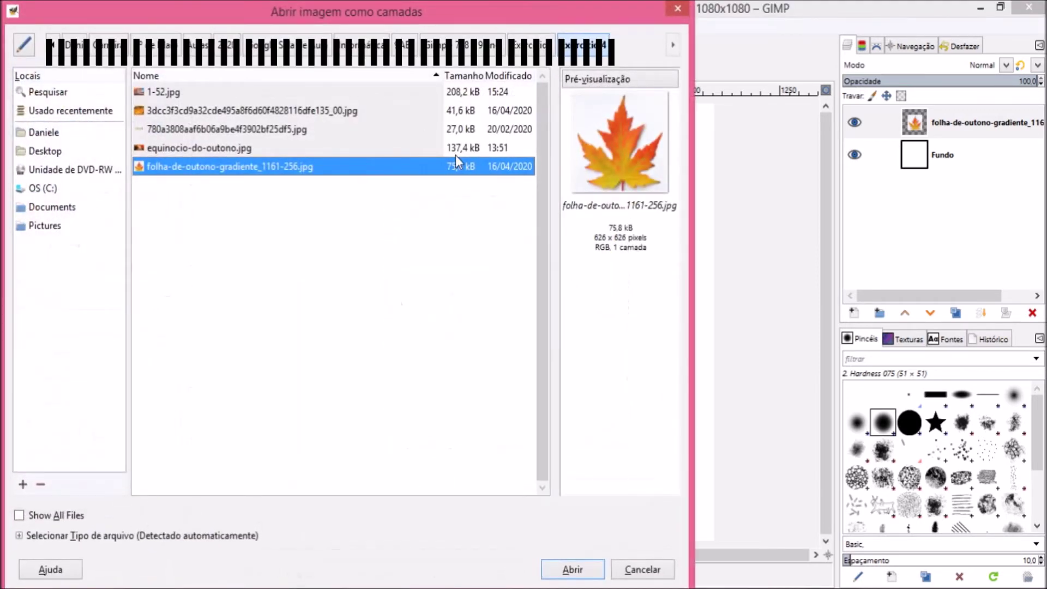
pyautogui.click(218, 113)
pyautogui.click(225, 130)
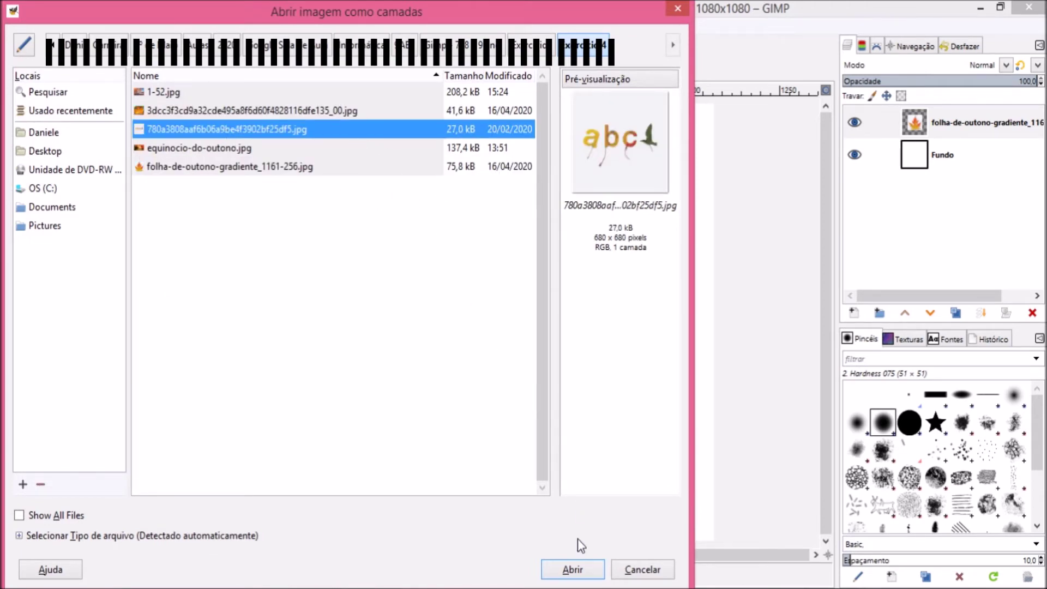
pyautogui.click(593, 569)
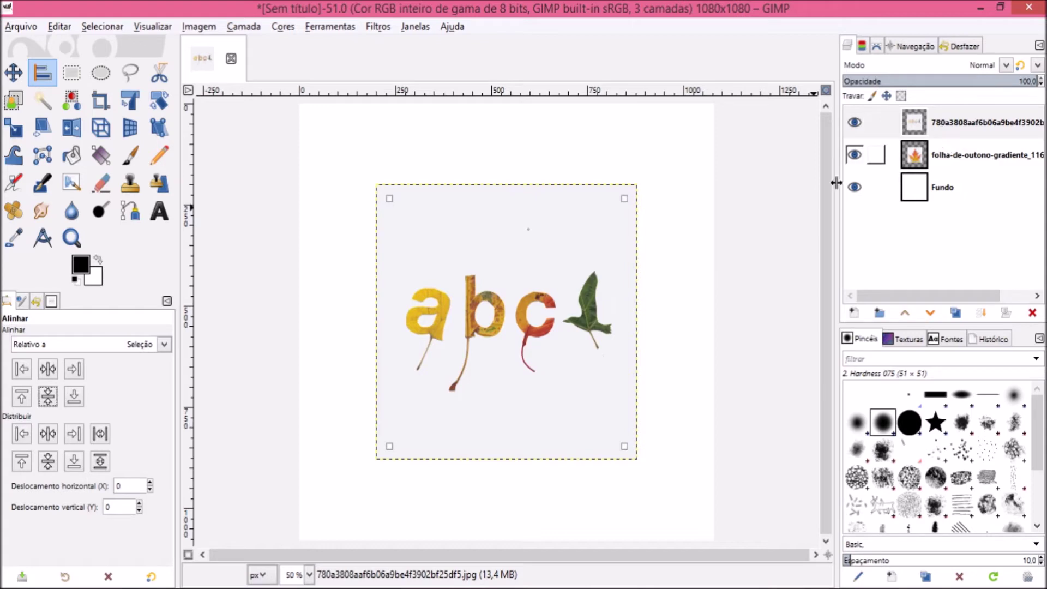
pyautogui.click(21, 82)
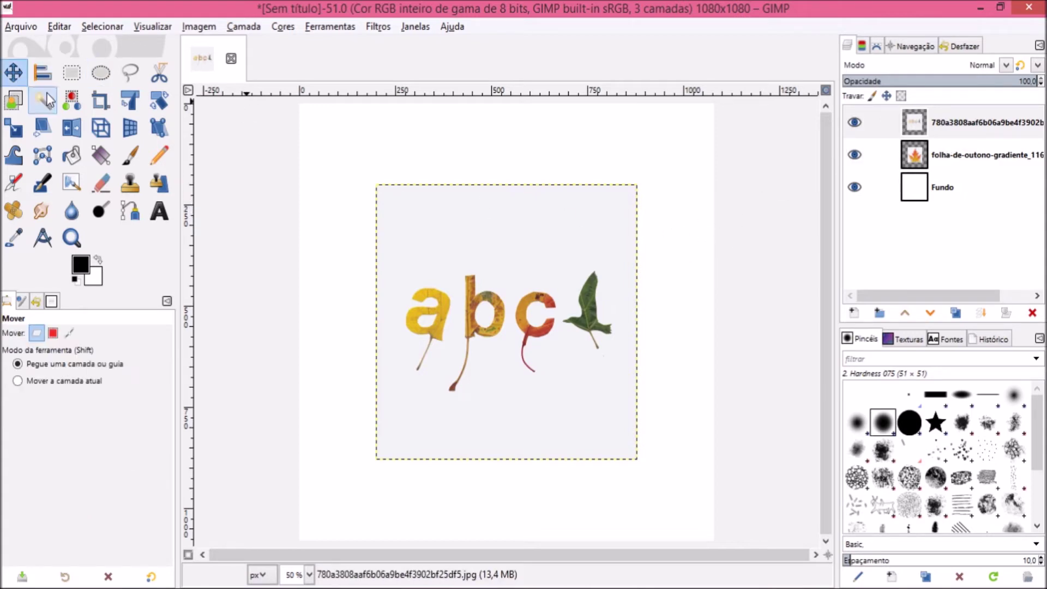
pyautogui.moveTo(482, 351); pyautogui.dragTo(422, 296)
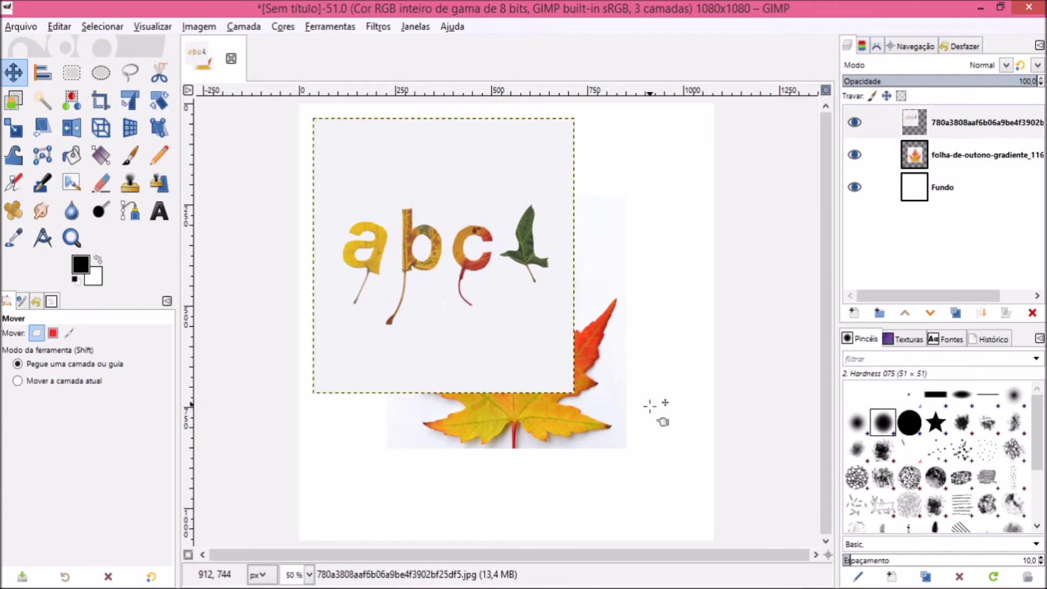
# Step: Enable snapping to the canvas edges and move the abc layer into the canvas's lower-right corner
pyautogui.click(158, 27)
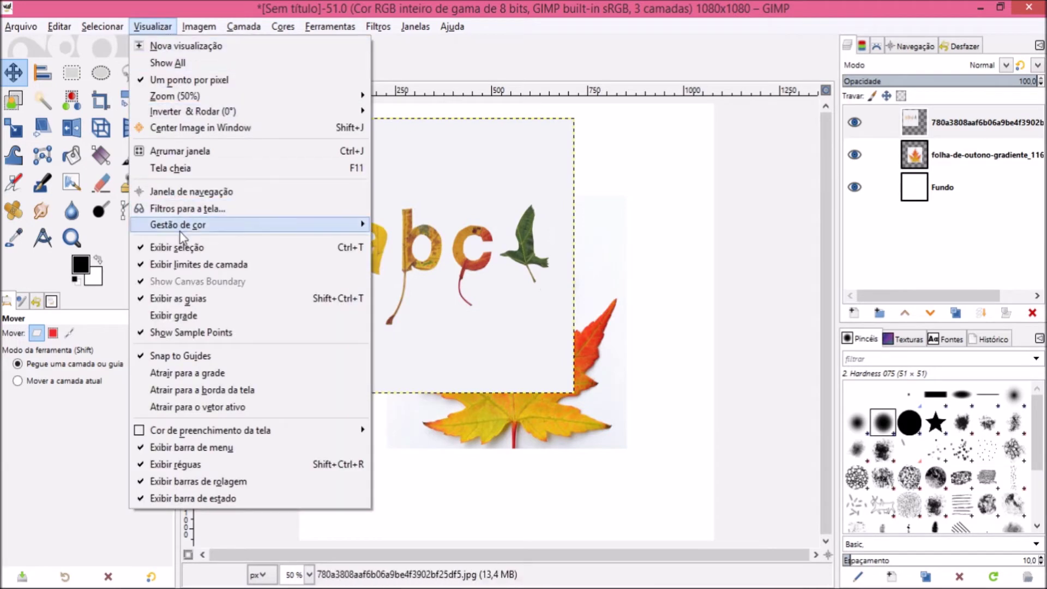
pyautogui.click(229, 393)
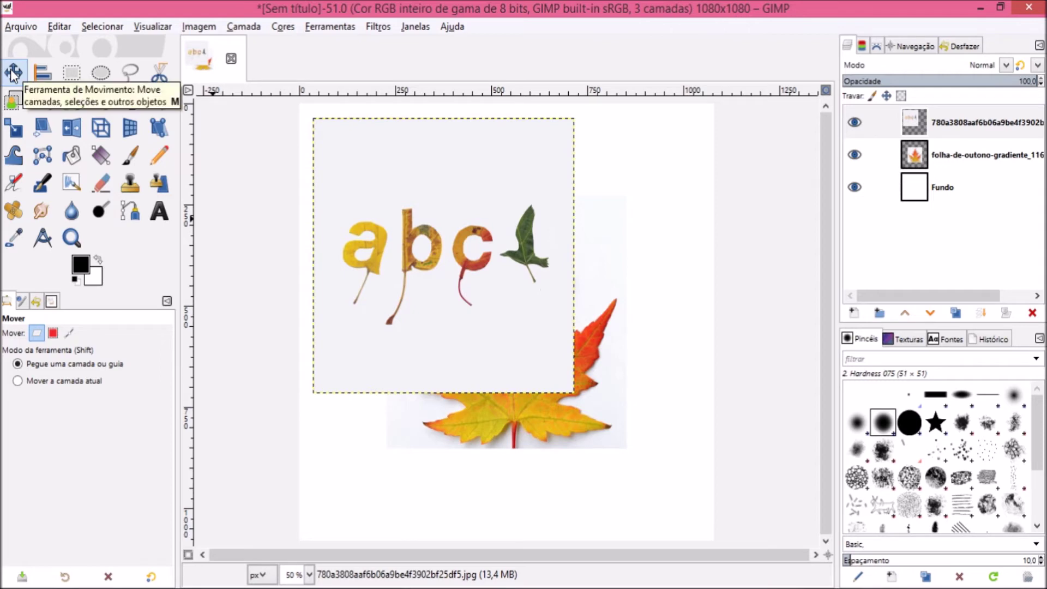
pyautogui.moveTo(443, 218); pyautogui.dragTo(562, 382)
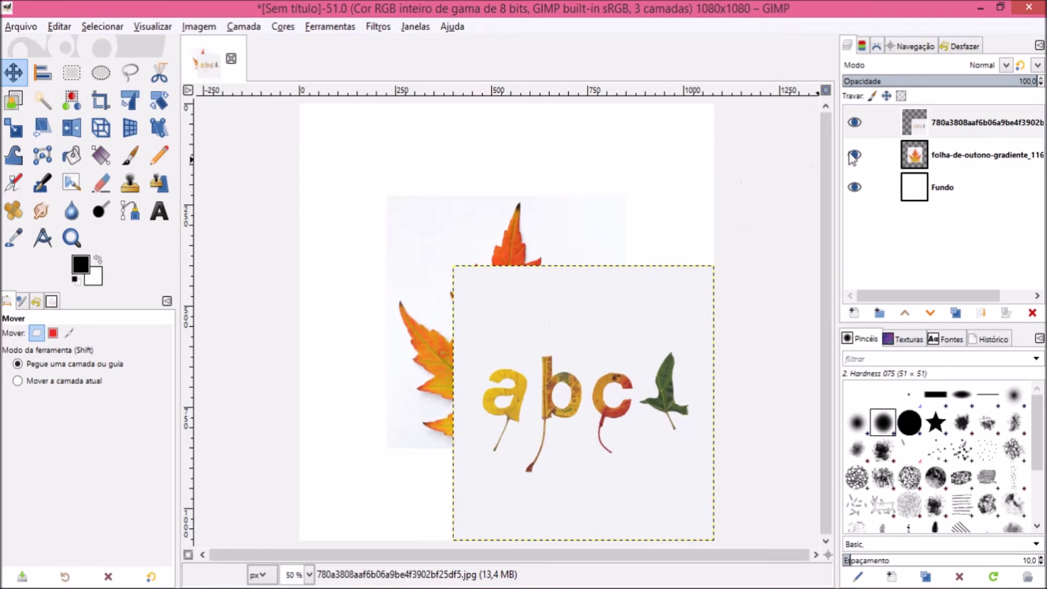
# Step: Move the leaf layer into the canvas's upper-left corner and place it above the abc layer in the stack
pyautogui.click(916, 158)
pyautogui.moveTo(442, 235); pyautogui.dragTo(351, 147)
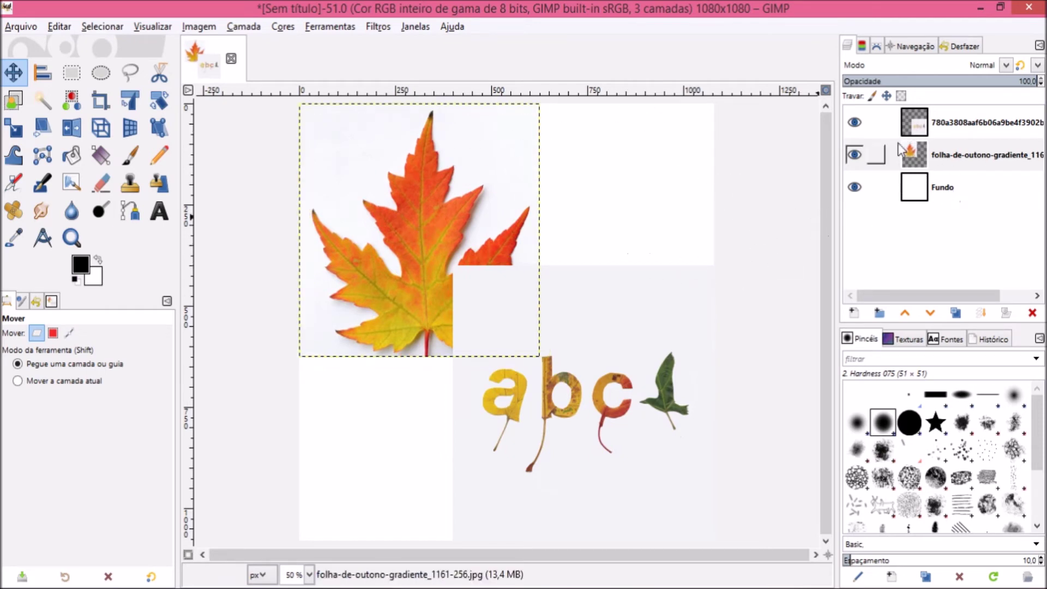
pyautogui.moveTo(939, 156); pyautogui.dragTo(925, 111)
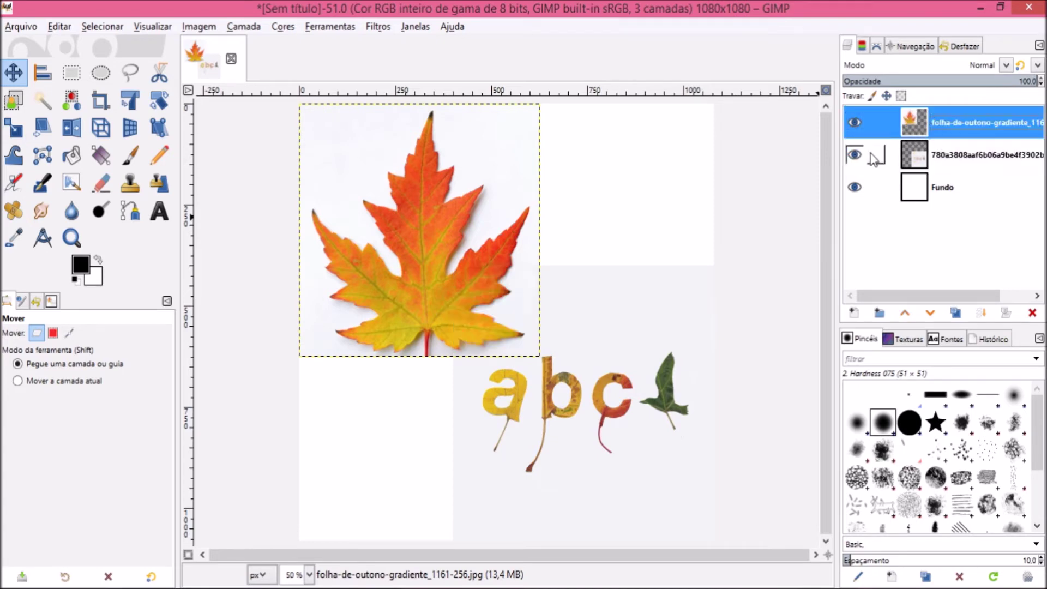
# Step: Choose the leaf and abc layers as targets of the Align tool and distribute them by their left edges, then by their right edges
pyautogui.click(40, 81)
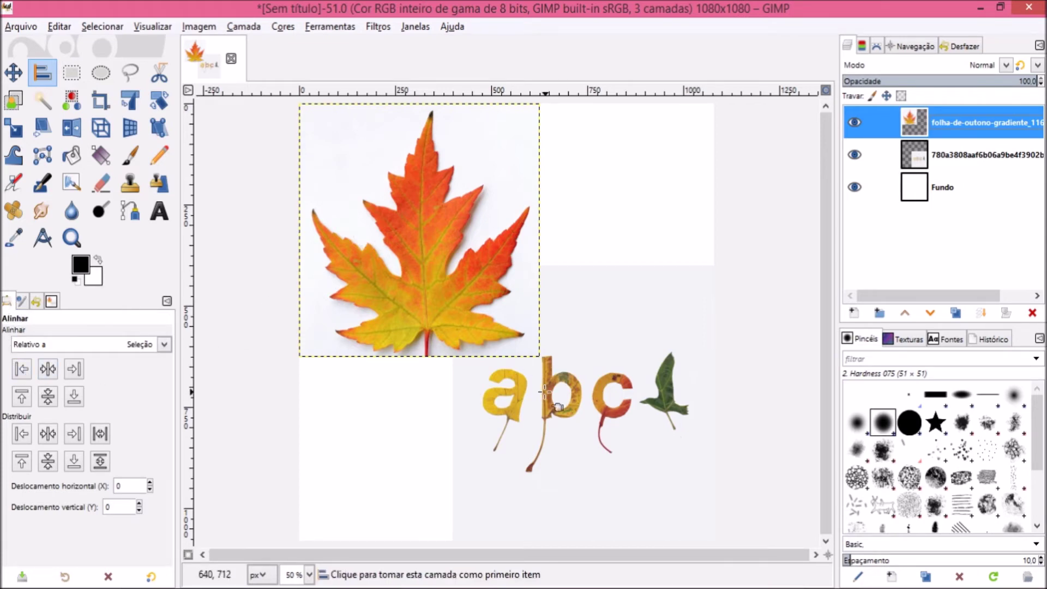
pyautogui.click(441, 232)
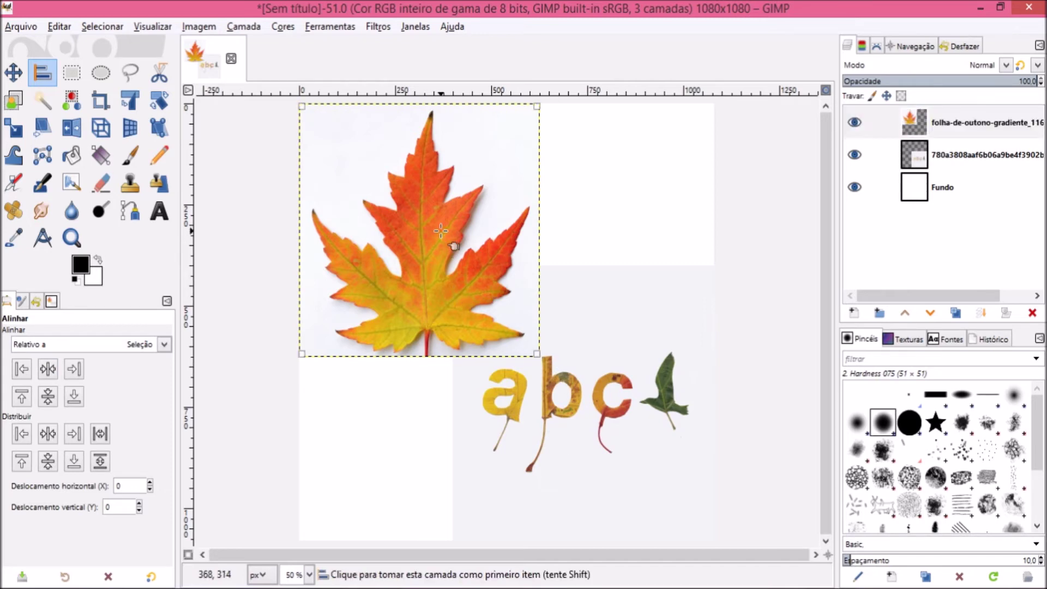
pyautogui.keyDown('shift'); pyautogui.click(626, 343); pyautogui.keyUp('shift')
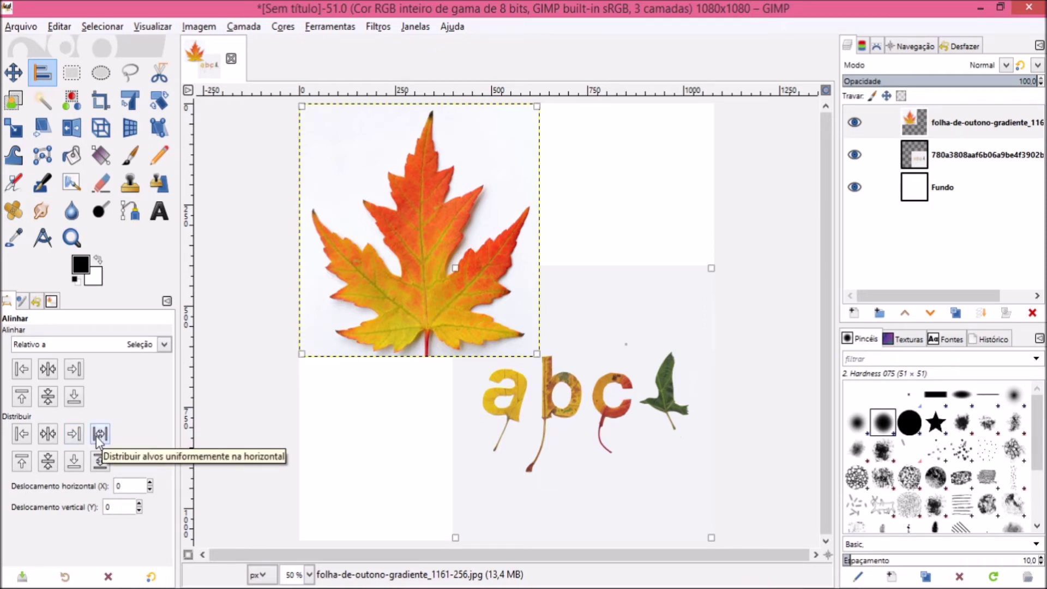
pyautogui.click(21, 434)
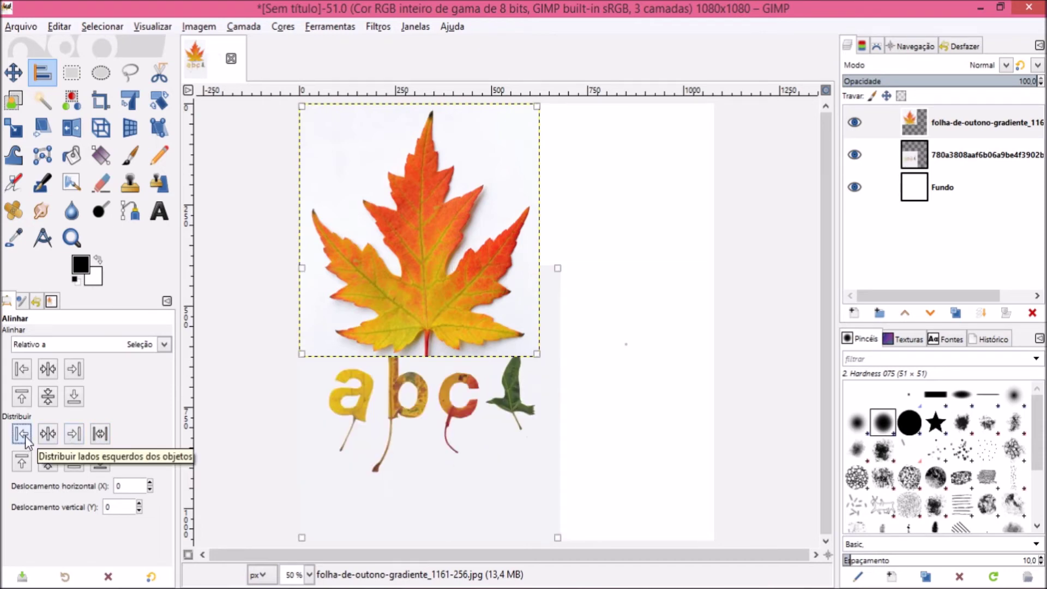
pyautogui.click(75, 434)
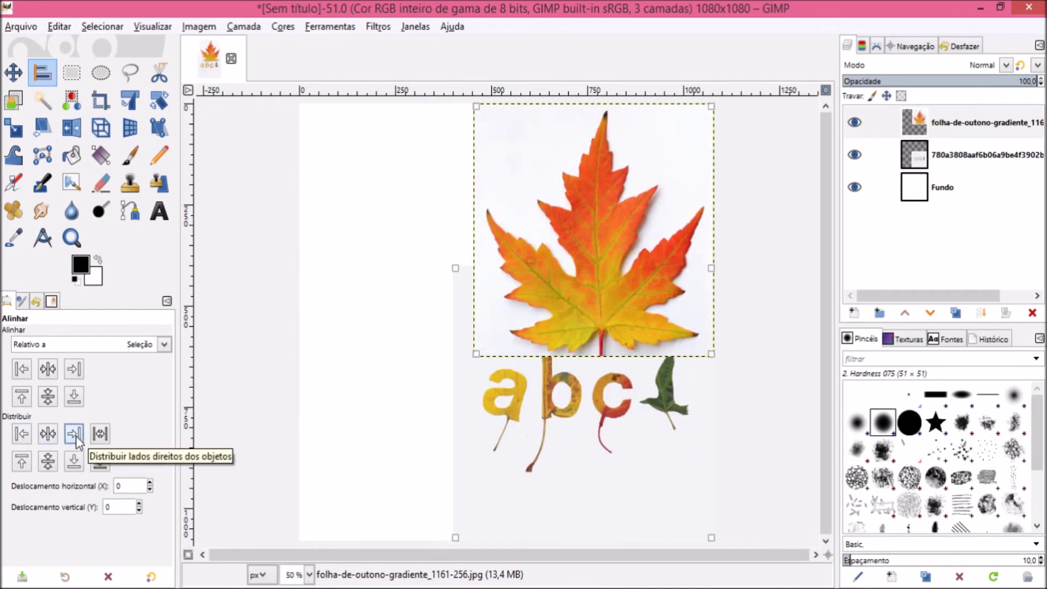
# Step: Distribute both layers by their top edges and bottom edges, then by their vertical and horizontal centres
pyautogui.click(23, 462)
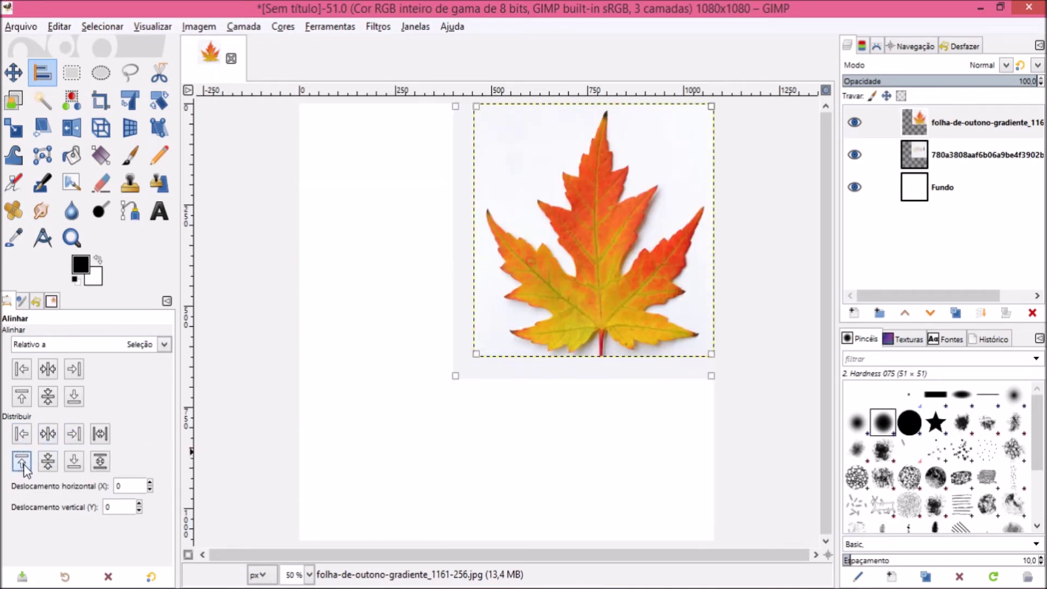
pyautogui.click(75, 462)
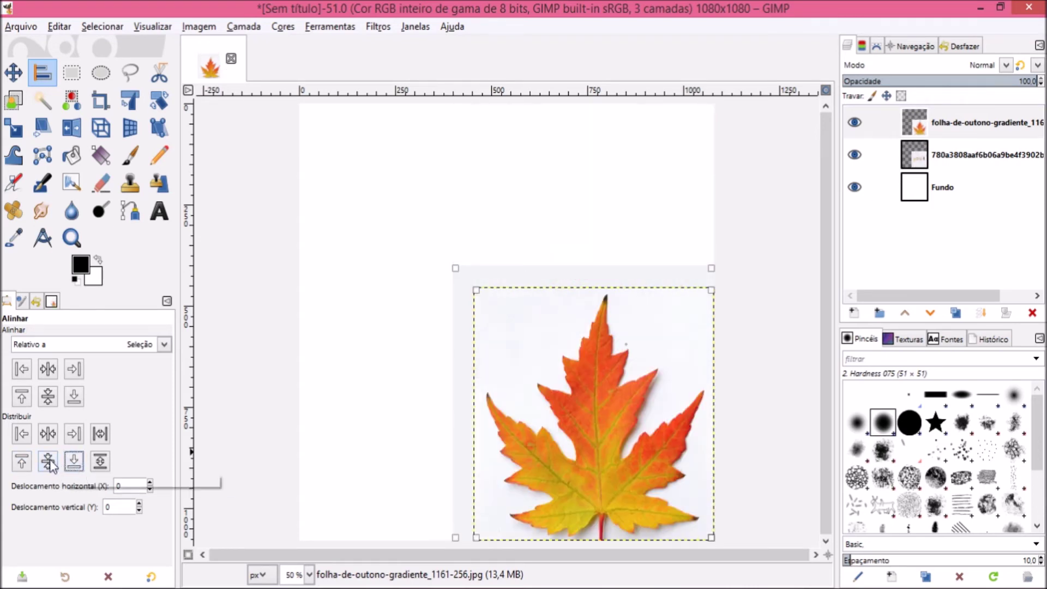
pyautogui.click(49, 461)
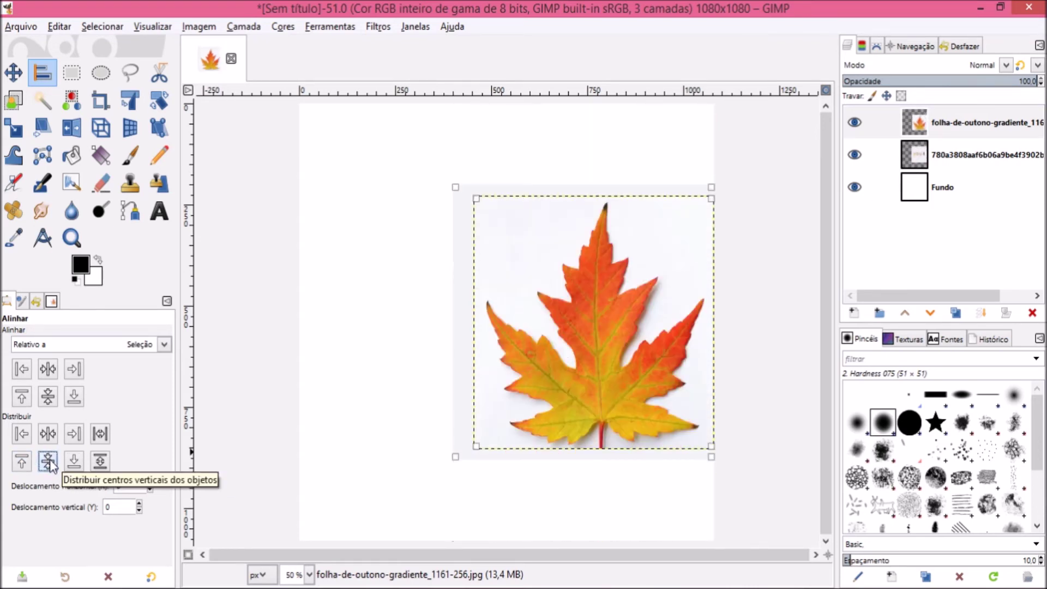
pyautogui.click(48, 435)
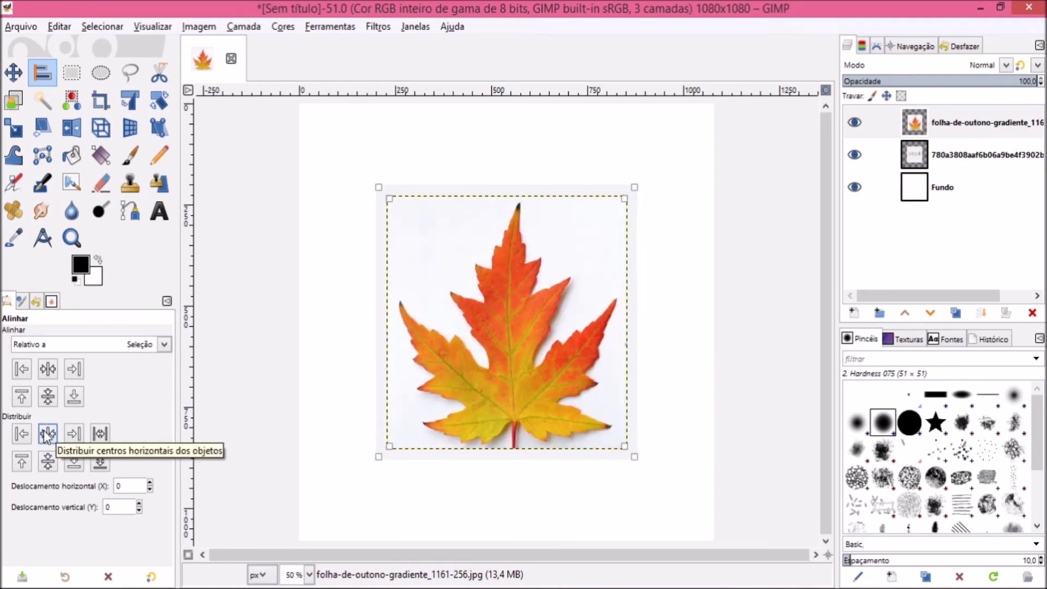
# Step: Distribute both layers evenly horizontally and vertically, then distribute them by their horizontal and vertical centres again
pyautogui.click(100, 434)
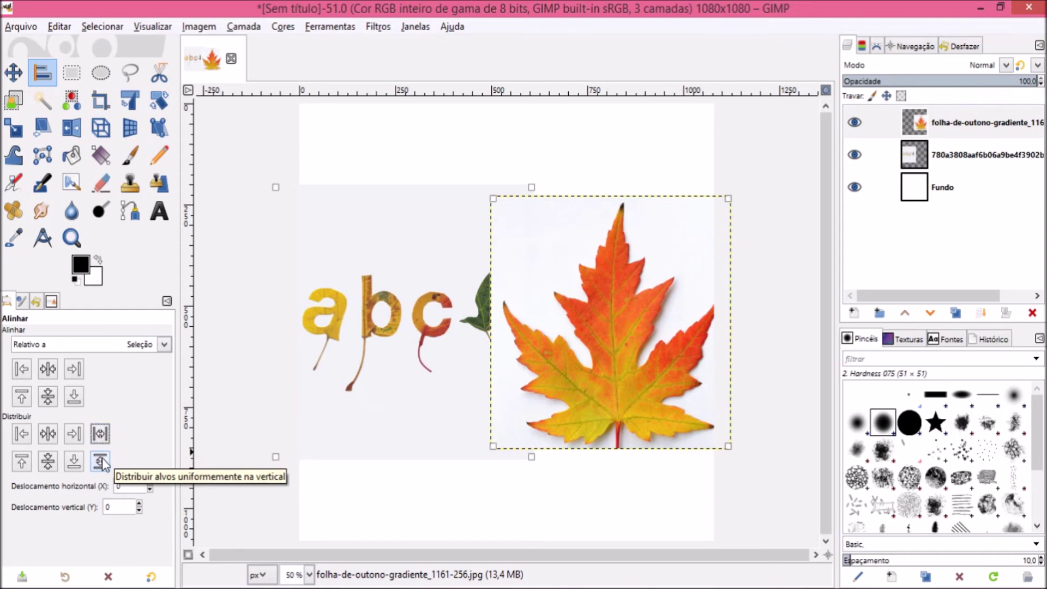
pyautogui.click(101, 461)
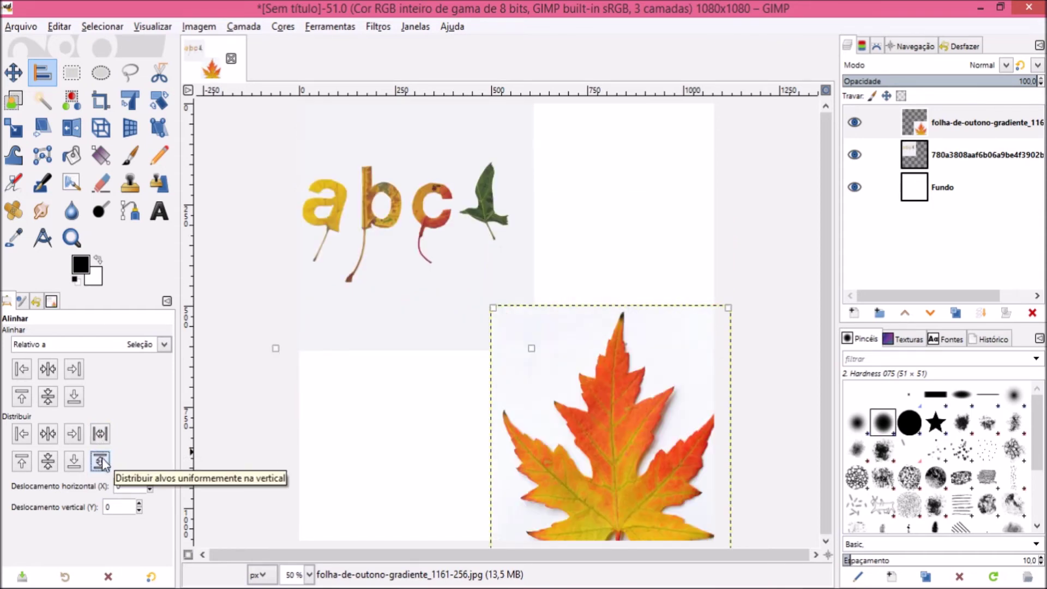
pyautogui.click(53, 437)
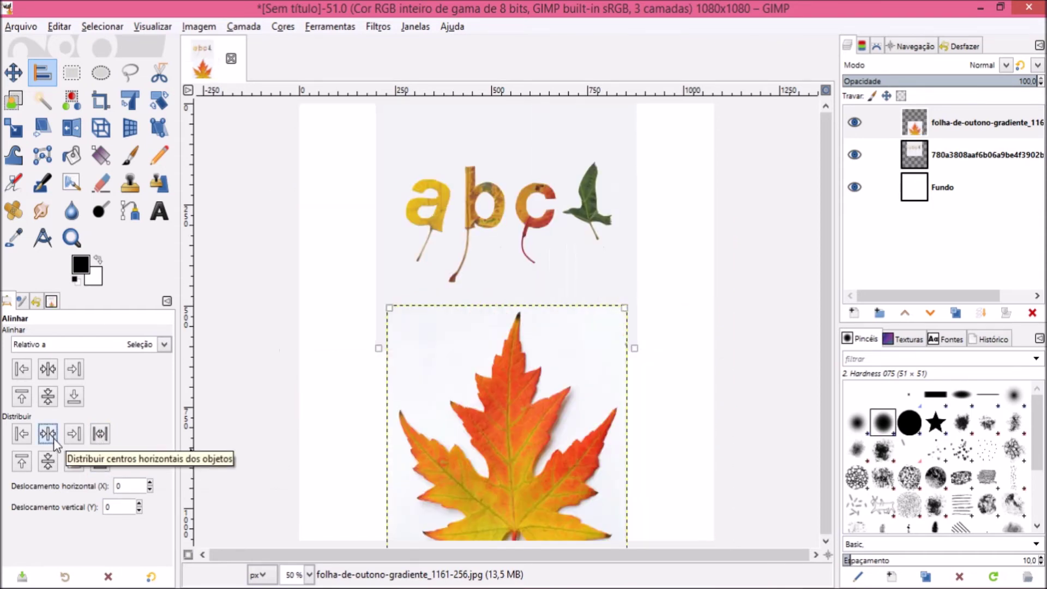
pyautogui.click(50, 460)
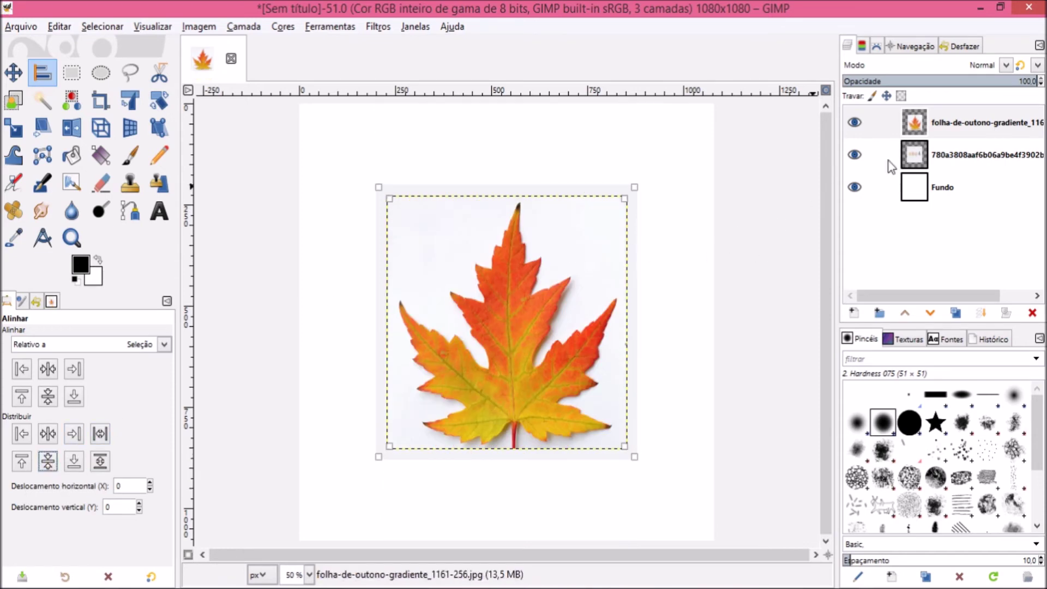
# Step: Delete the abc layer and make the leaf layer active
pyautogui.click(949, 151)
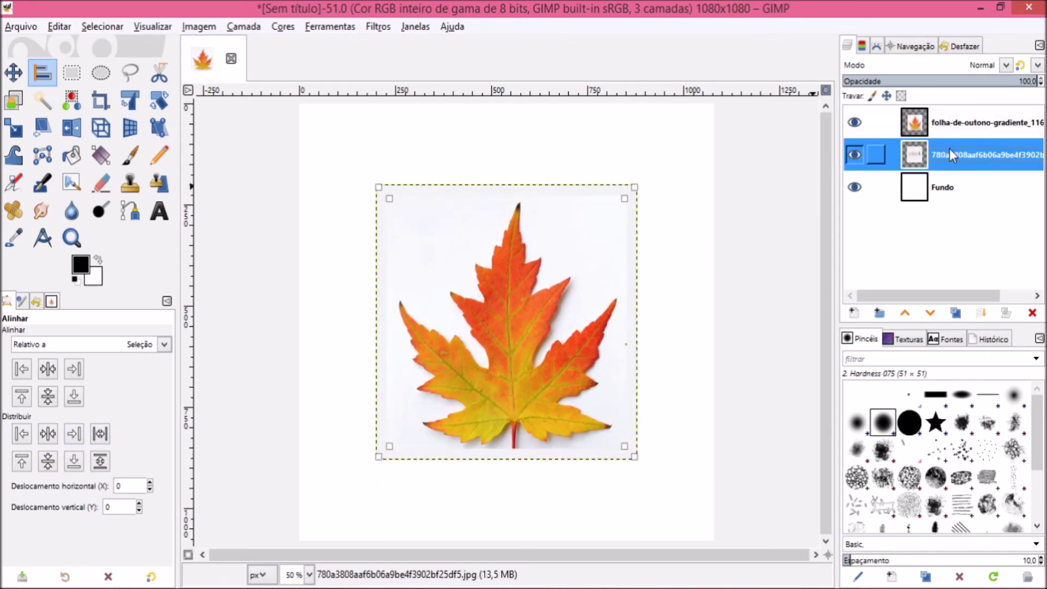
pyautogui.click(1032, 317)
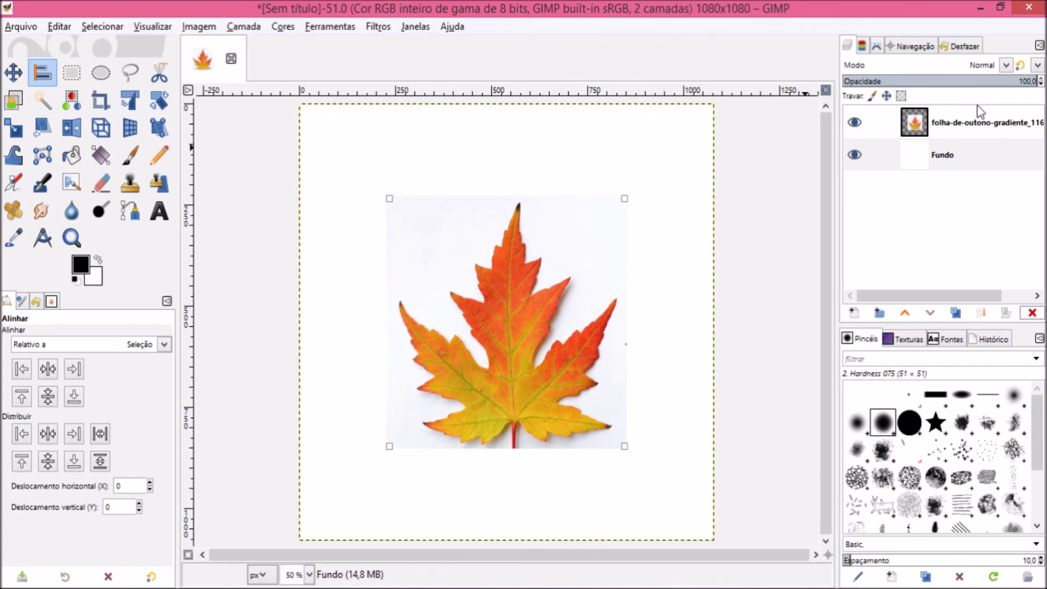
pyautogui.click(932, 132)
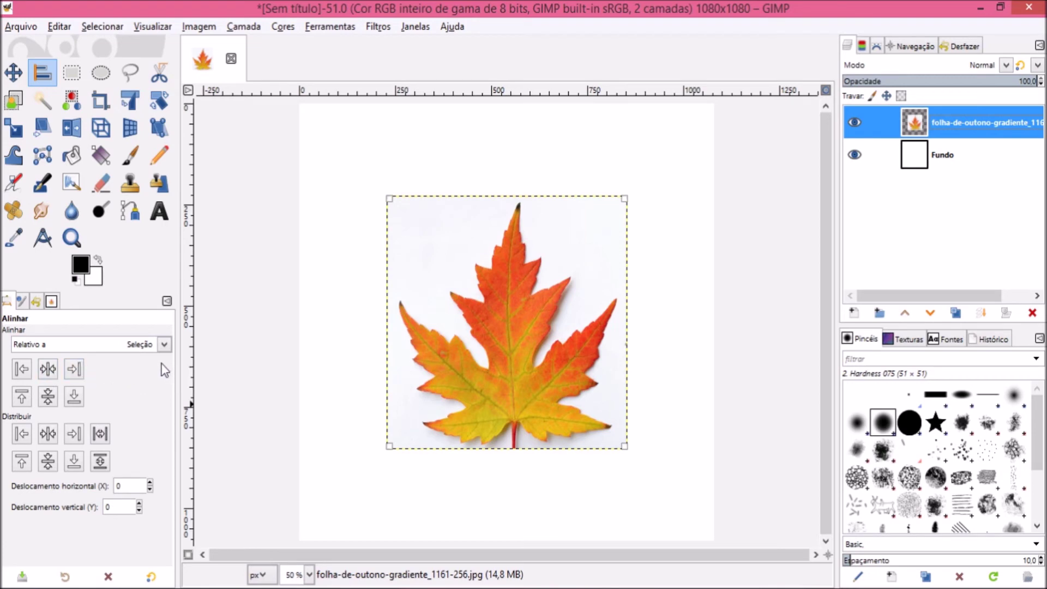
# Step: Draw a rectangular selection of about 984 × 540 px in the canvas's upper part and centre the leaf layer on it
pyautogui.click(78, 76)
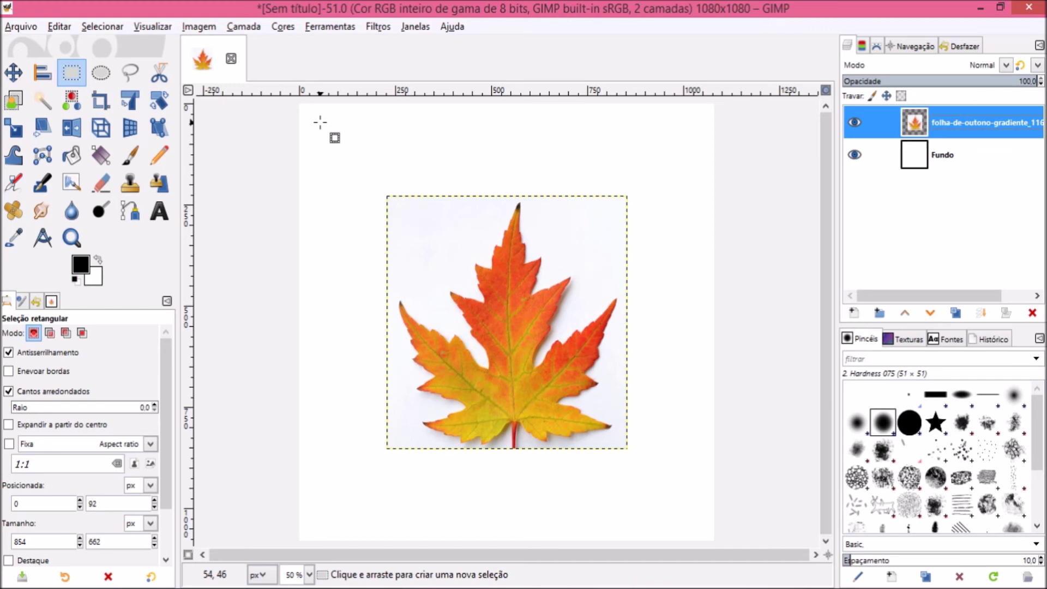
pyautogui.moveTo(317, 122); pyautogui.dragTo(695, 340)
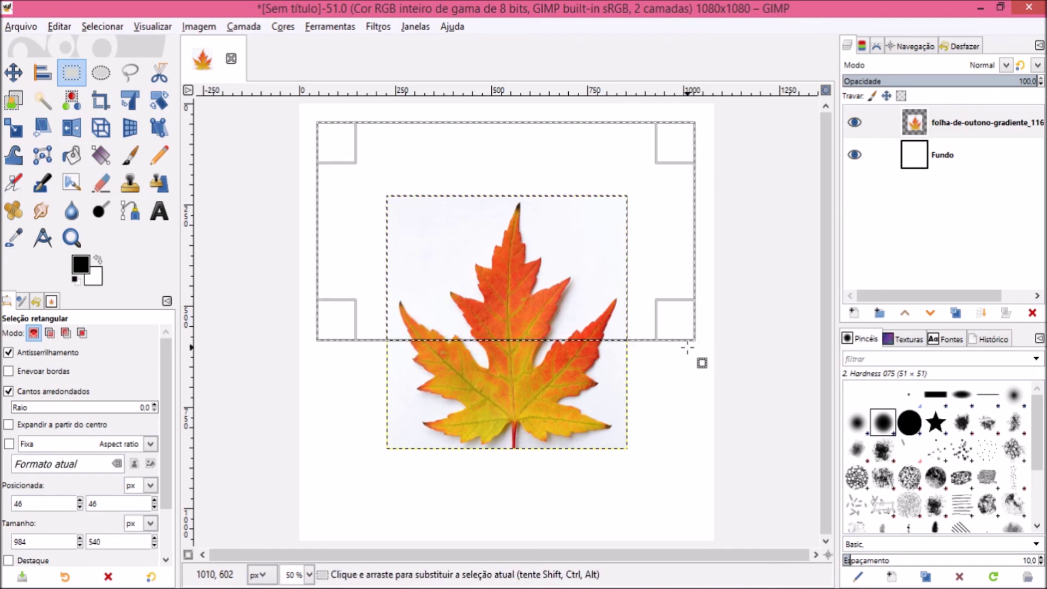
pyautogui.click(40, 73)
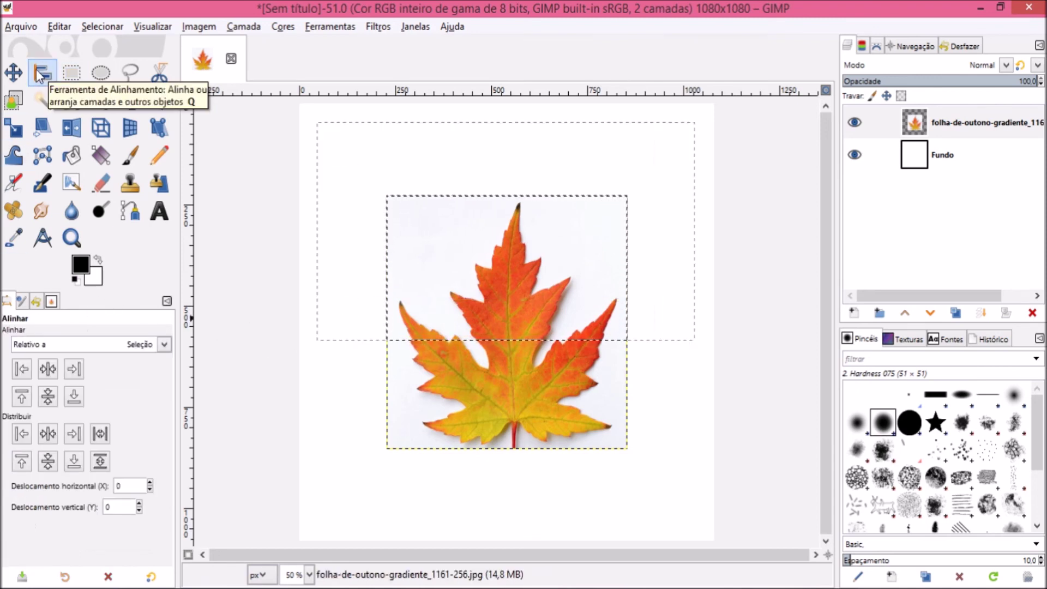
pyautogui.click(457, 409)
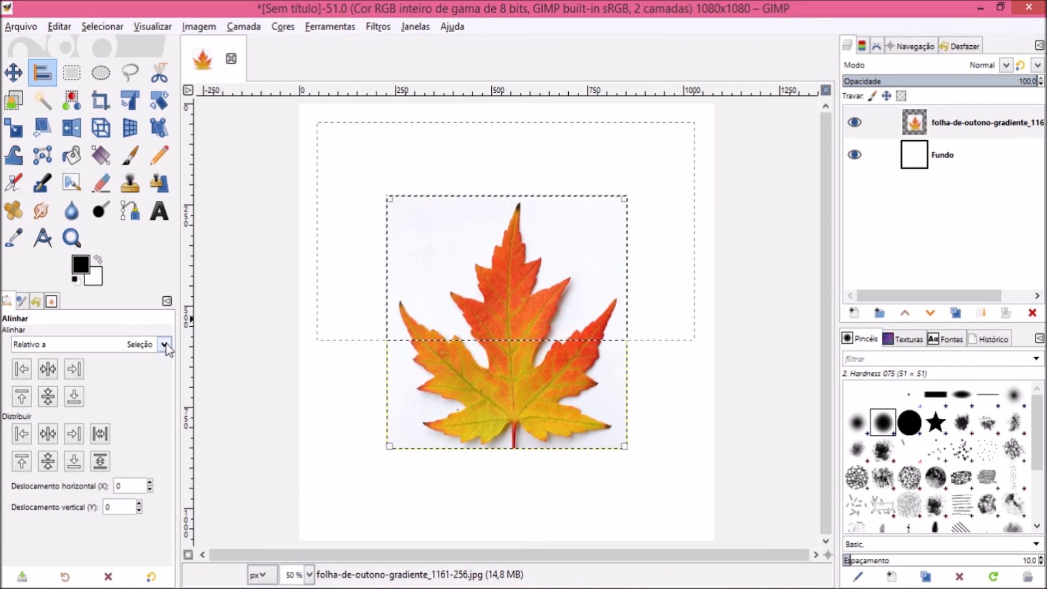
pyautogui.click(50, 370)
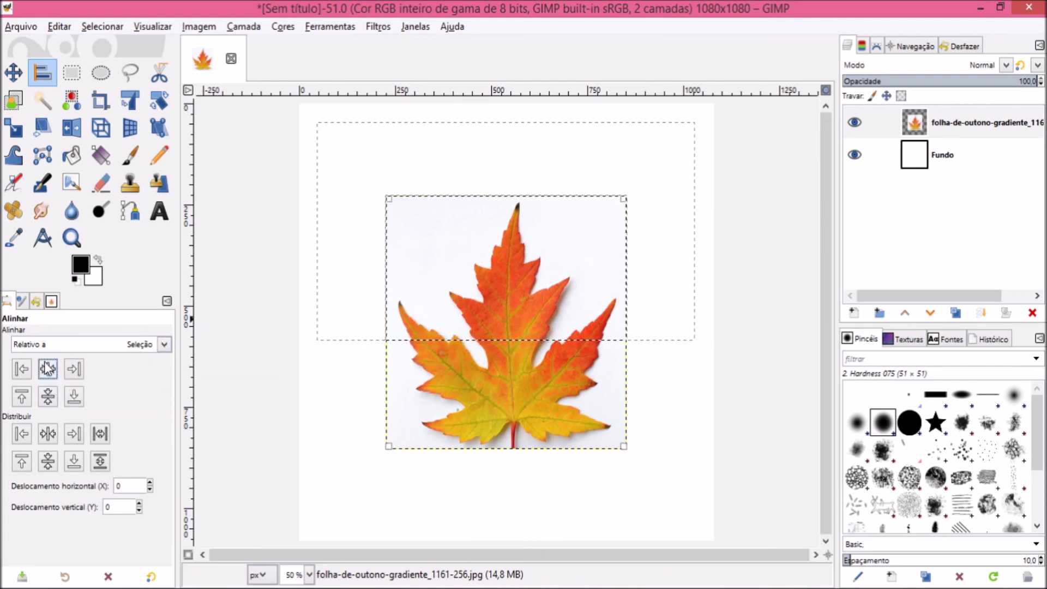
pyautogui.click(48, 397)
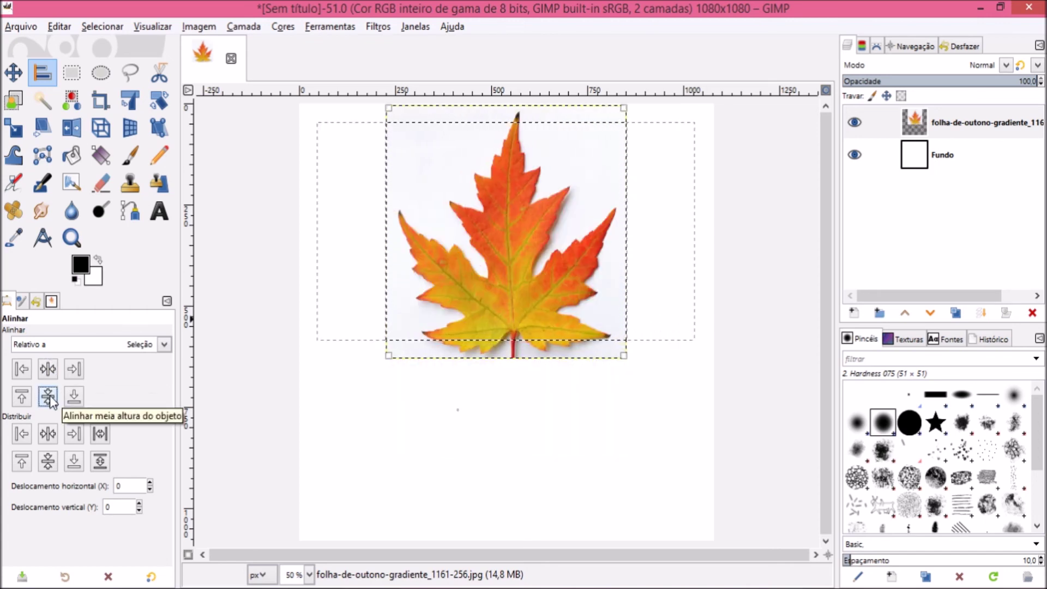
# Step: Align the leaf layer to each edge of the selection in turn, finishing in the selection's upper-left corner
pyautogui.click(22, 369)
pyautogui.click(75, 371)
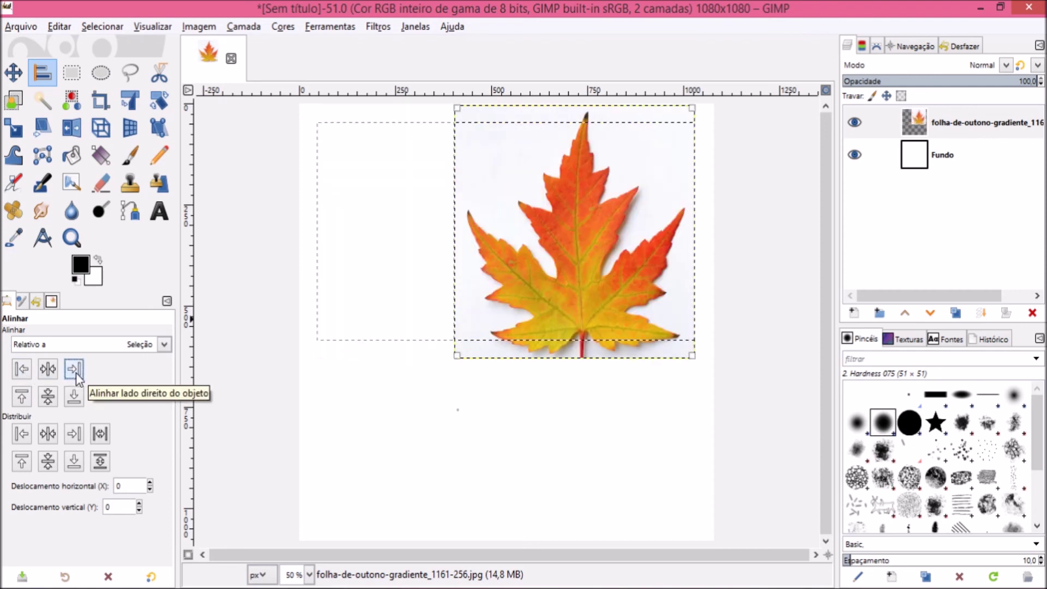
pyautogui.click(75, 397)
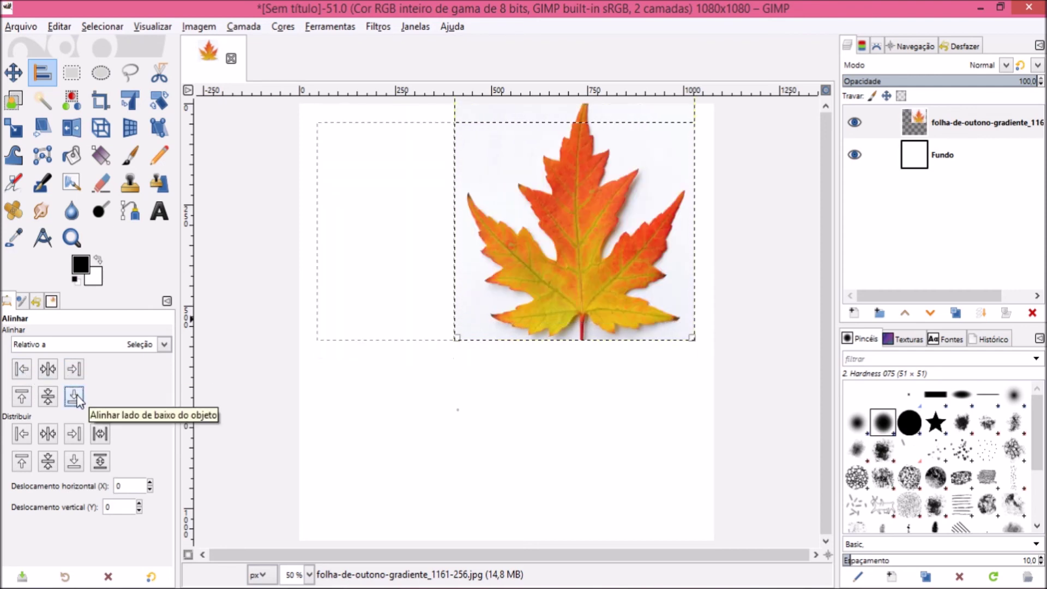
pyautogui.click(26, 400)
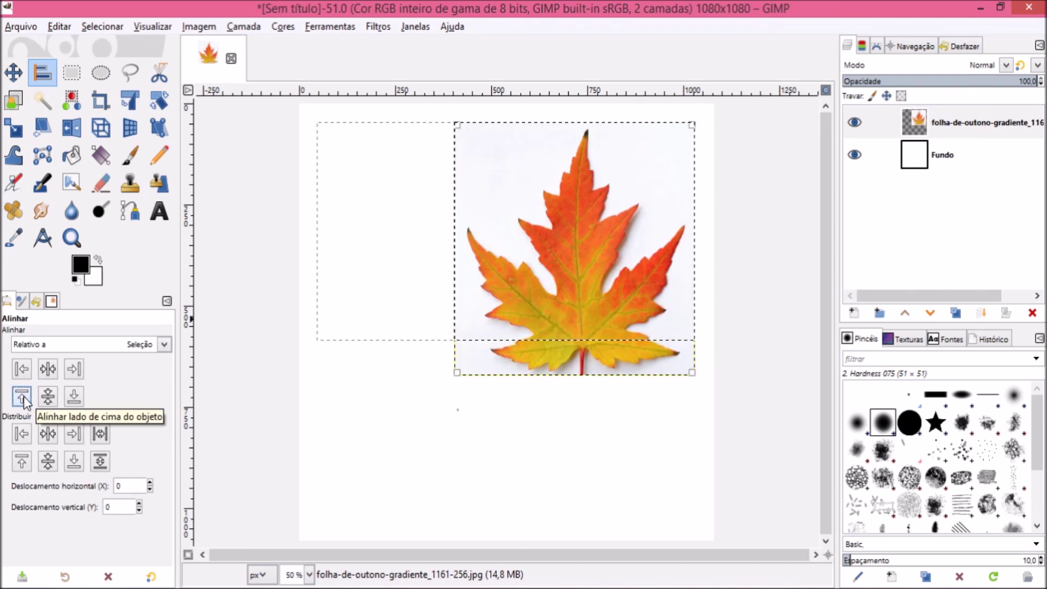
pyautogui.click(20, 371)
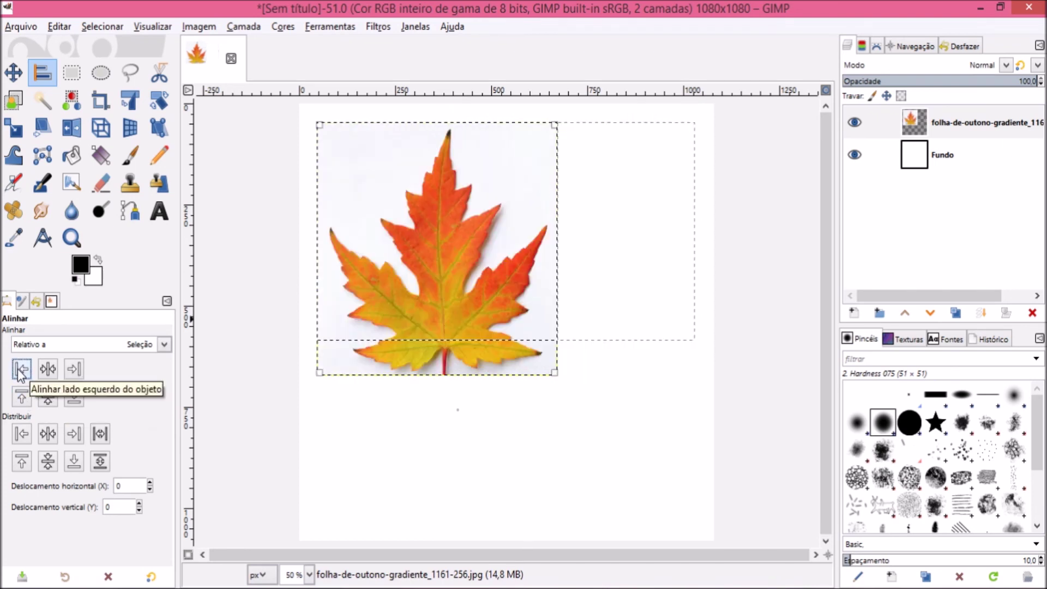
# Step: Align the leaf layer to the selection's lower-right corner, then centre it on the selection vertically and horizontally
pyautogui.click(72, 374)
pyautogui.click(76, 395)
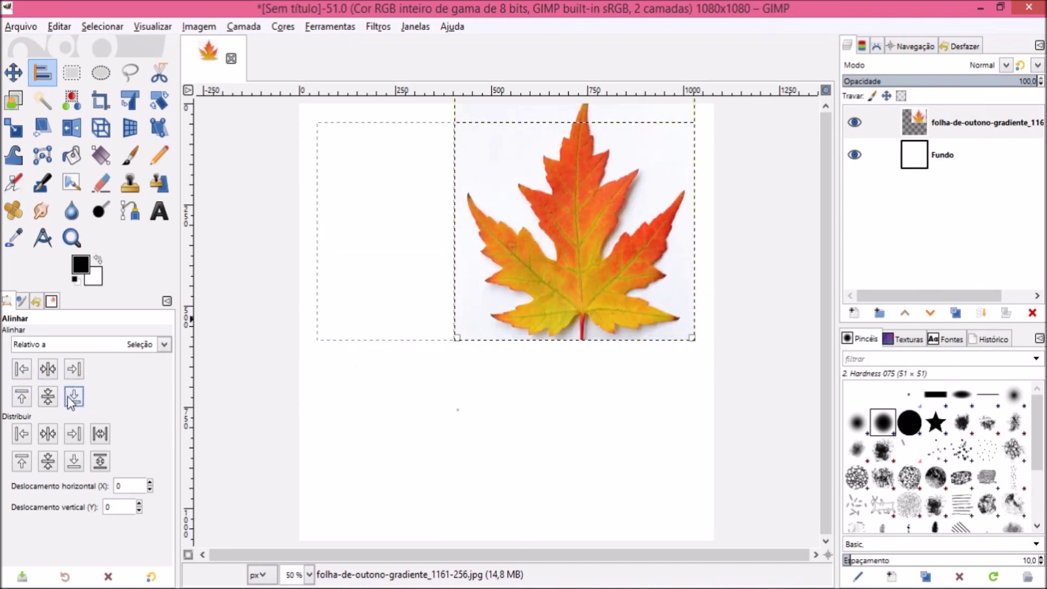
pyautogui.click(48, 397)
pyautogui.click(47, 372)
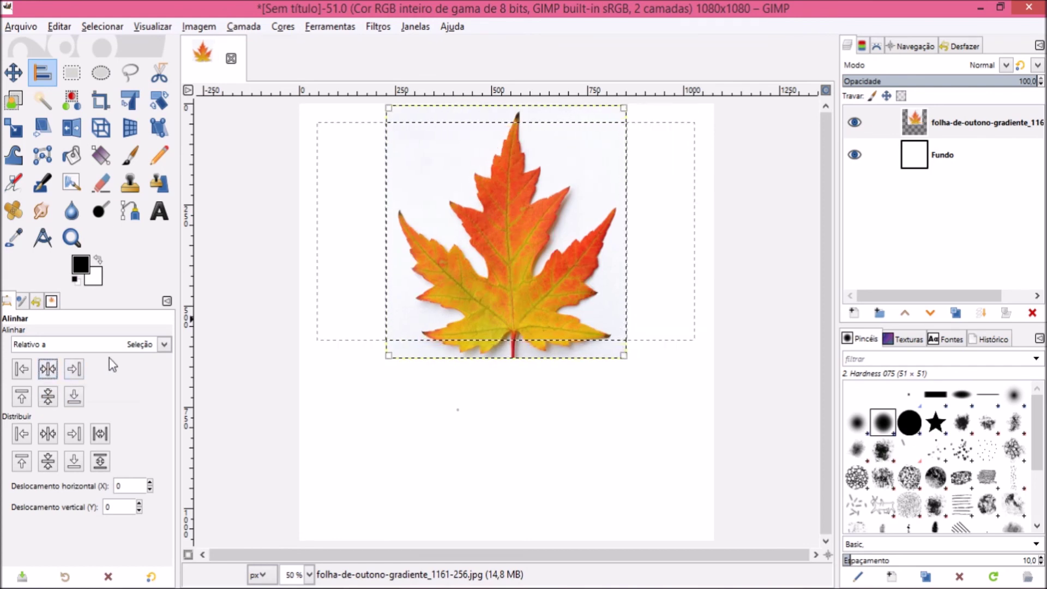
# Step: Set alignment relative to the image and align the leaf layer to the canvas's bottom edge, then to its upper-left corner
pyautogui.click(164, 345)
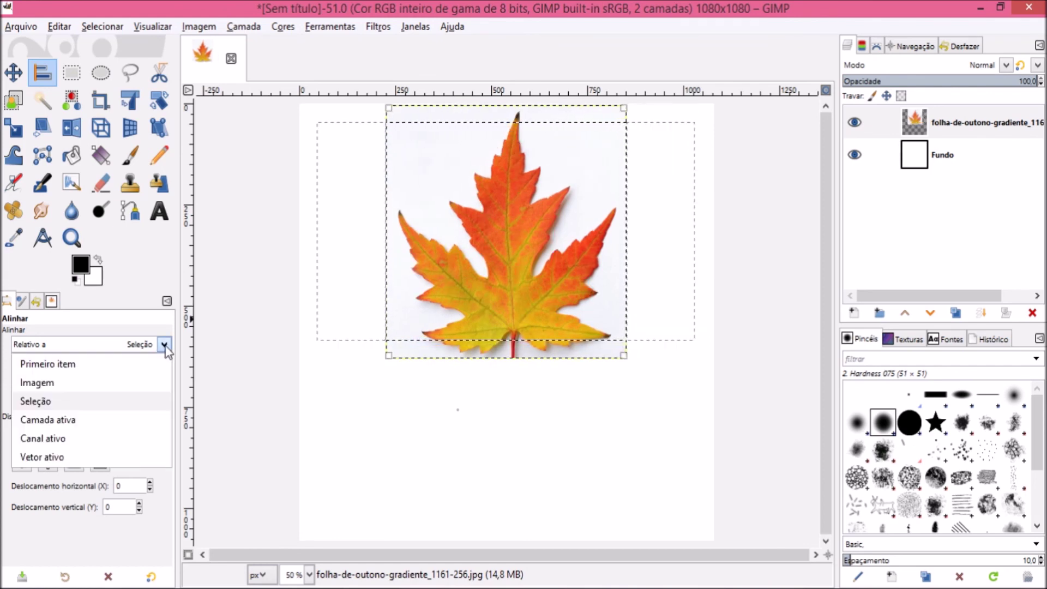
pyautogui.click(56, 382)
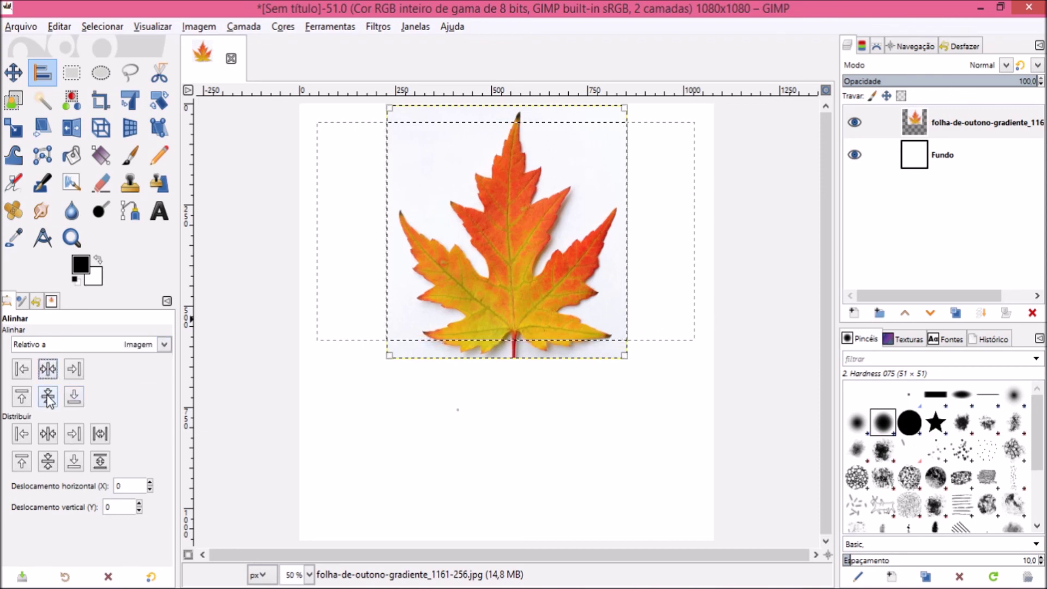
pyautogui.click(74, 403)
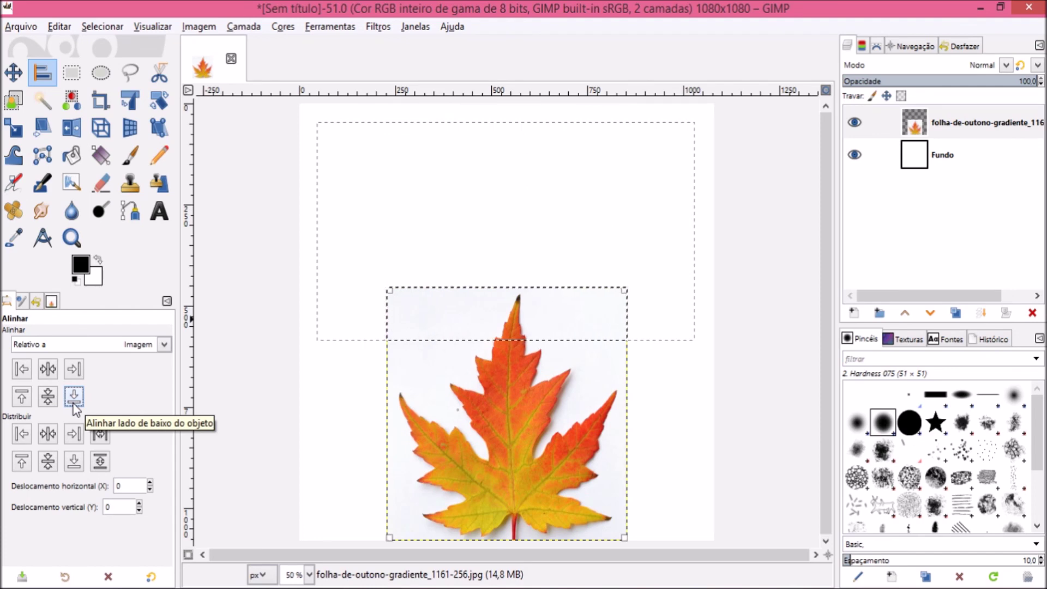
pyautogui.click(28, 399)
pyautogui.click(23, 371)
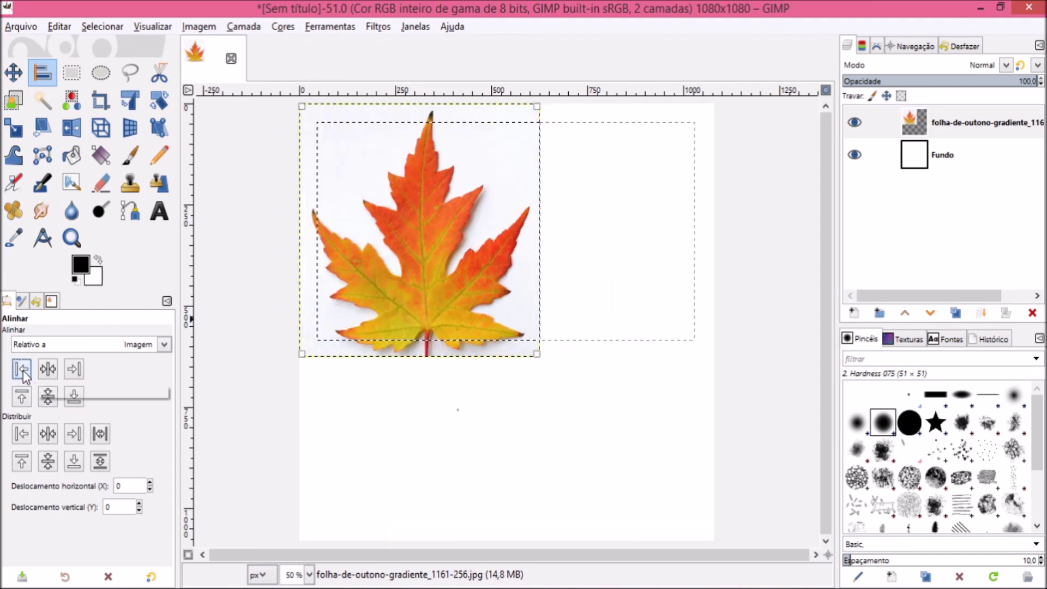
# Step: Align the leaf layer to the canvas's right edge, then centre it vertically and horizontally on the canvas
pyautogui.click(74, 377)
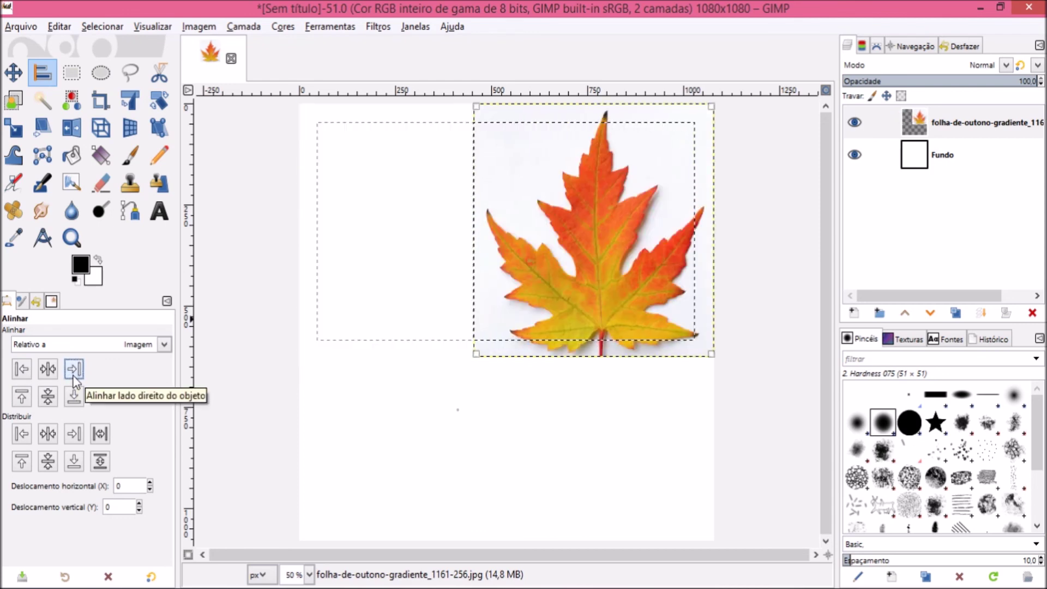
pyautogui.click(54, 401)
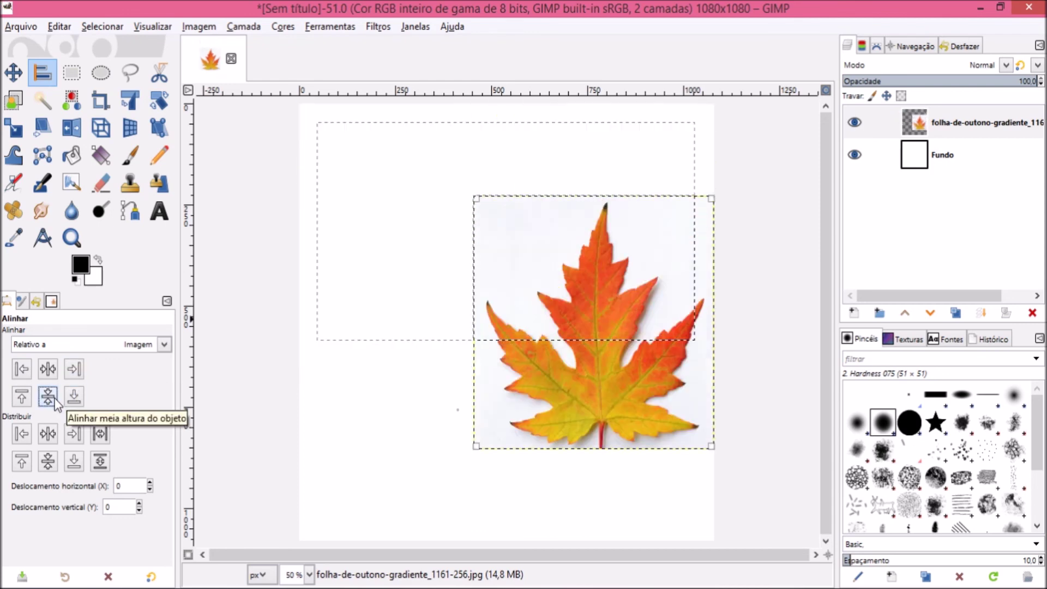
pyautogui.click(48, 370)
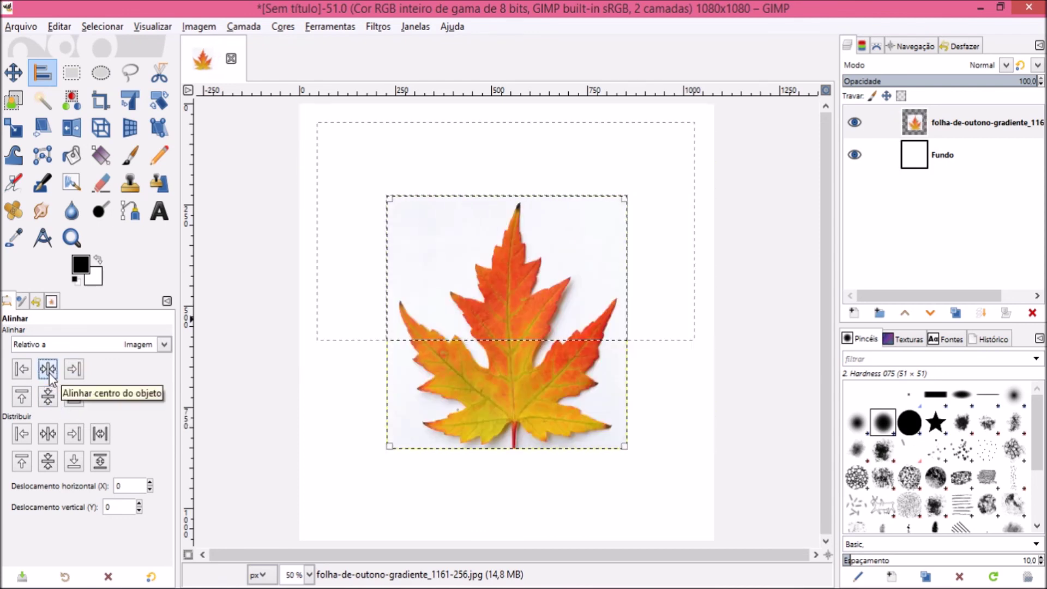
# Step: Set alignment relative to the selection, centre the leaf layer vertically on it, and align the layer to the selection's left, then right edge
pyautogui.click(163, 345)
pyautogui.click(72, 398)
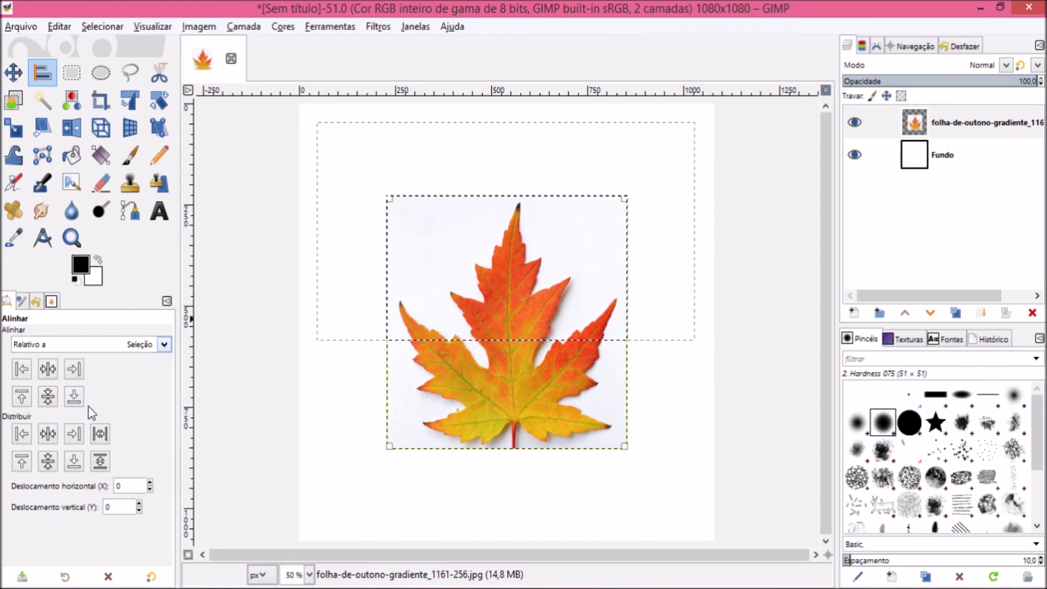
pyautogui.click(48, 397)
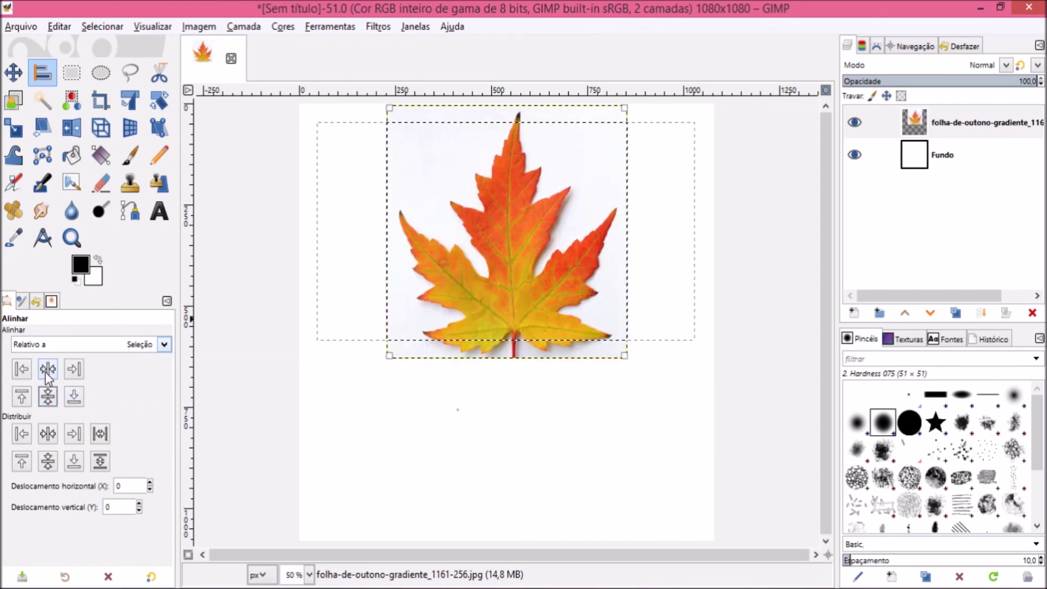
pyautogui.click(23, 374)
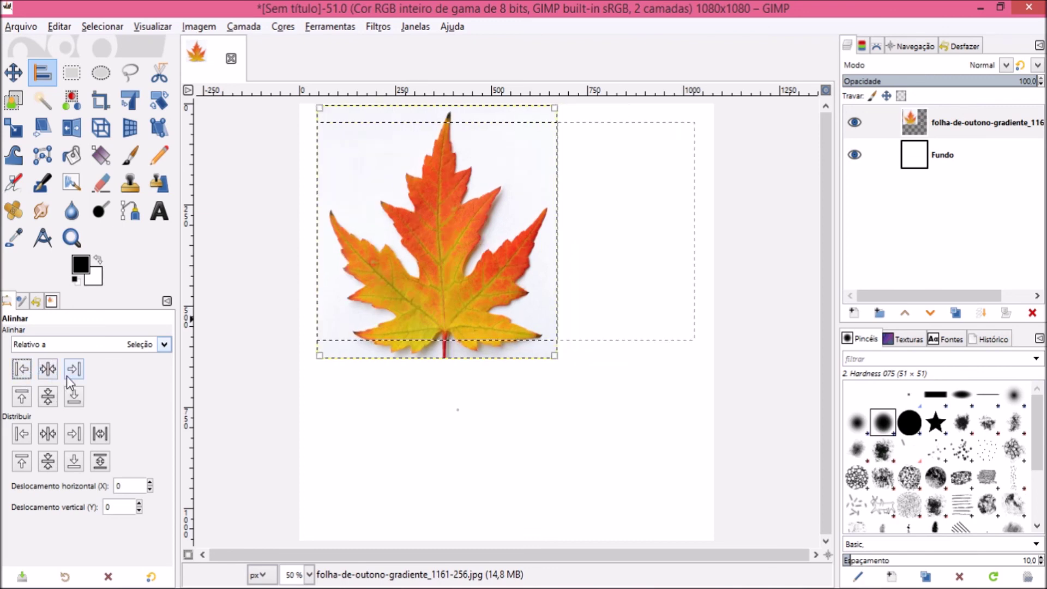
pyautogui.click(74, 376)
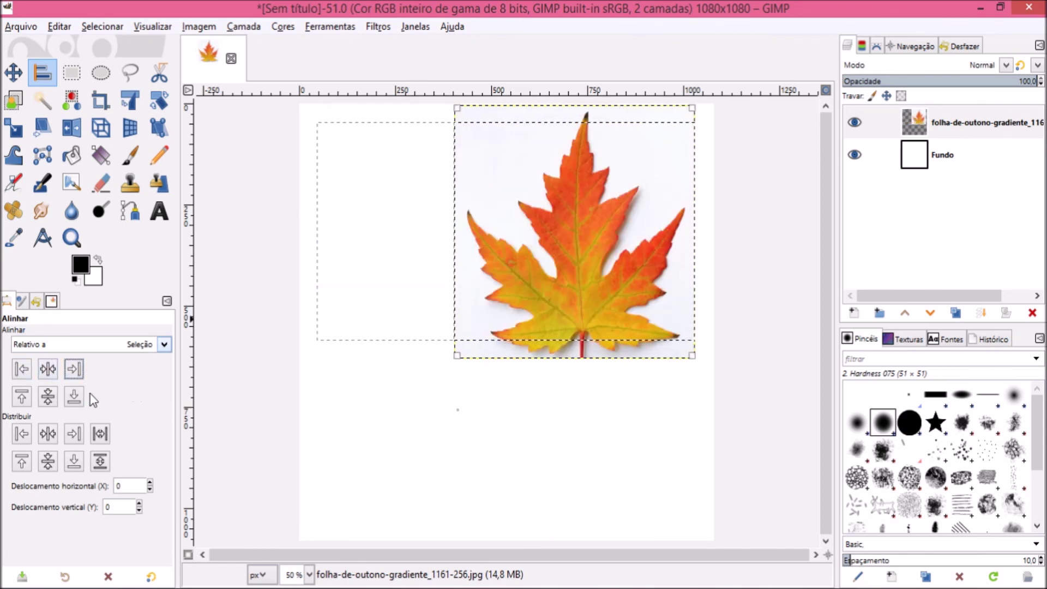
# Step: Centre the leaf layer on the selection, then remove the selection and centre the layer vertically and horizontally on the canvas
pyautogui.click(48, 372)
pyautogui.click(49, 398)
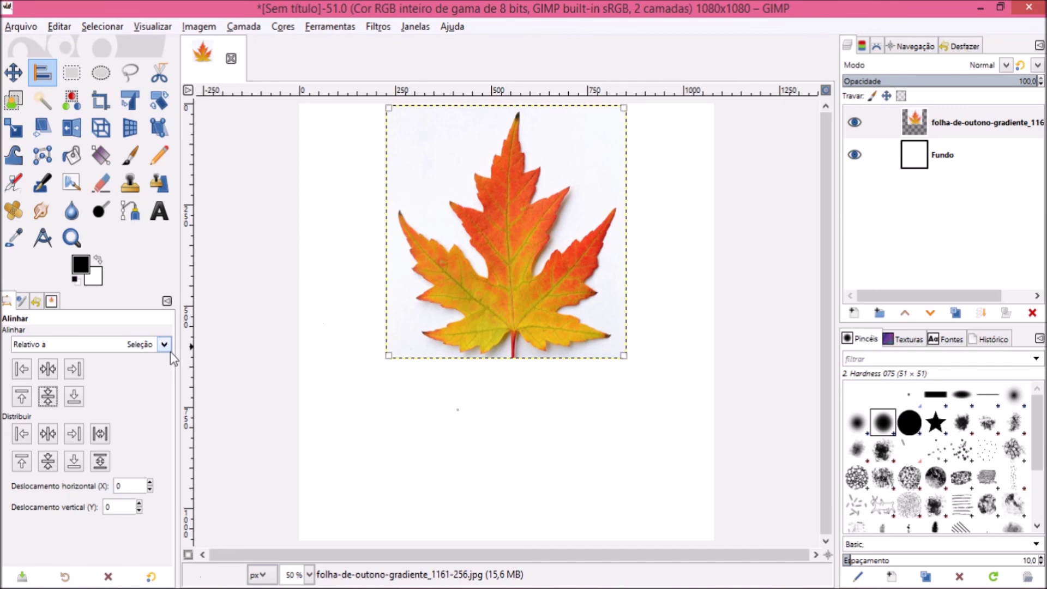
pyautogui.click(49, 400)
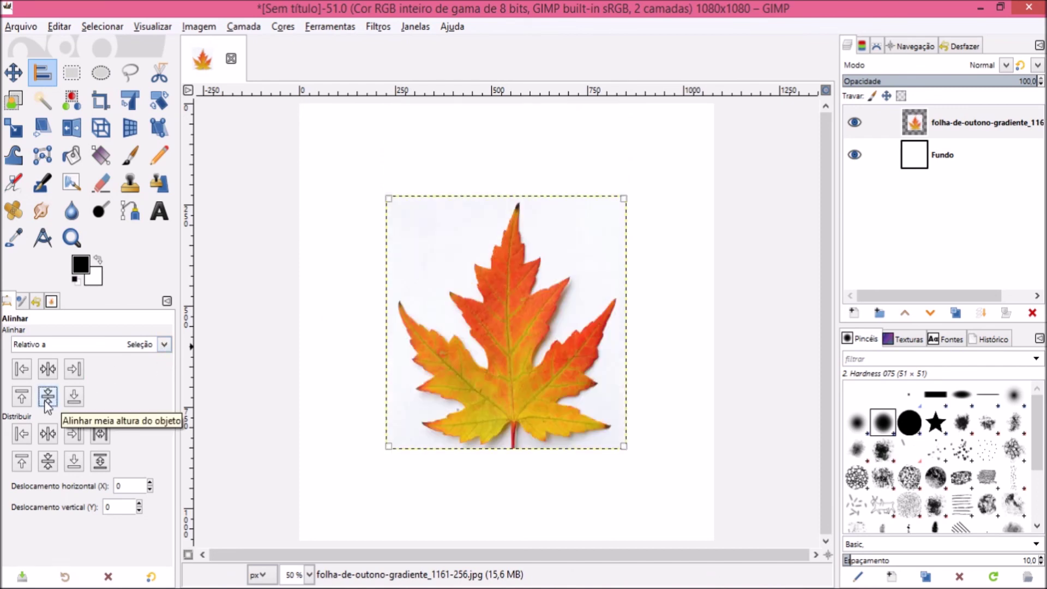
pyautogui.click(45, 372)
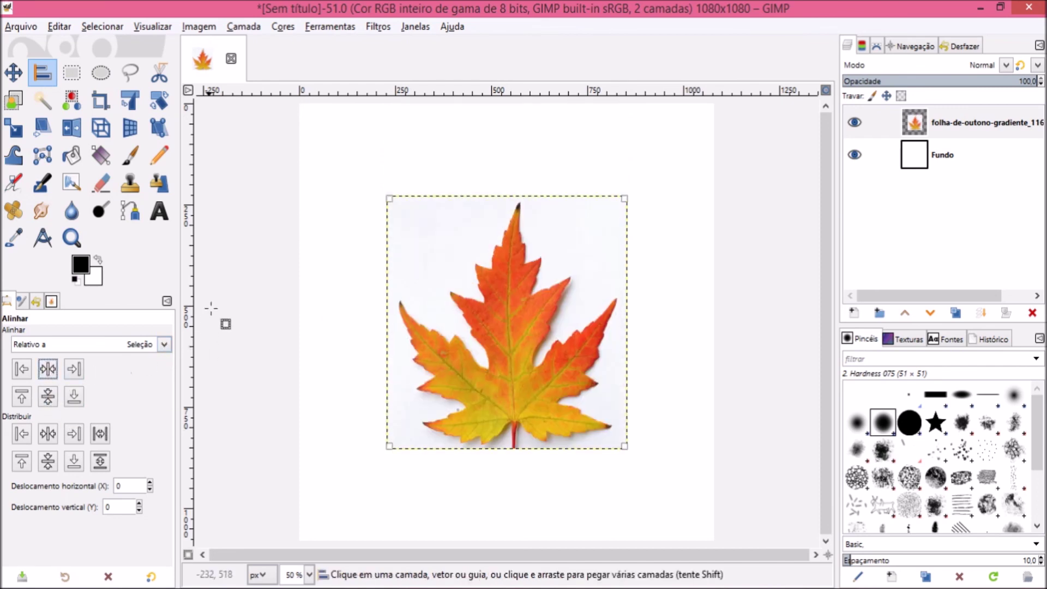